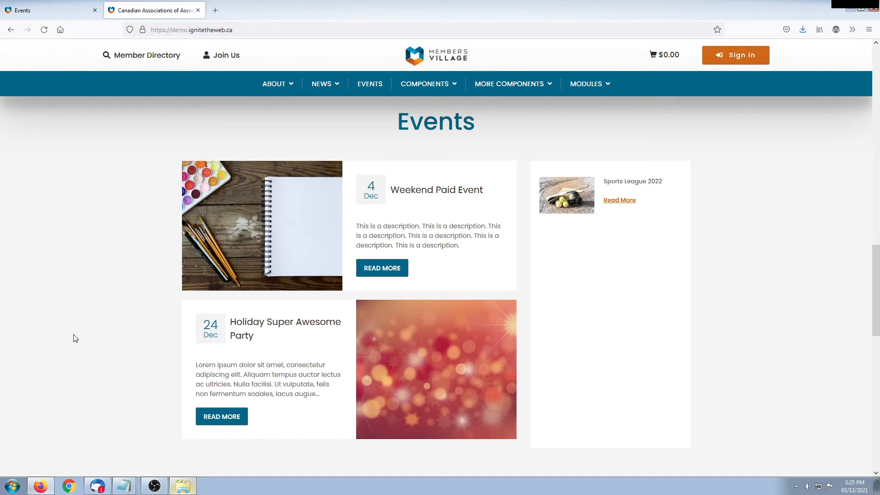
From the admin Events list, start a new event with ADD EVENT
click(30, 11)
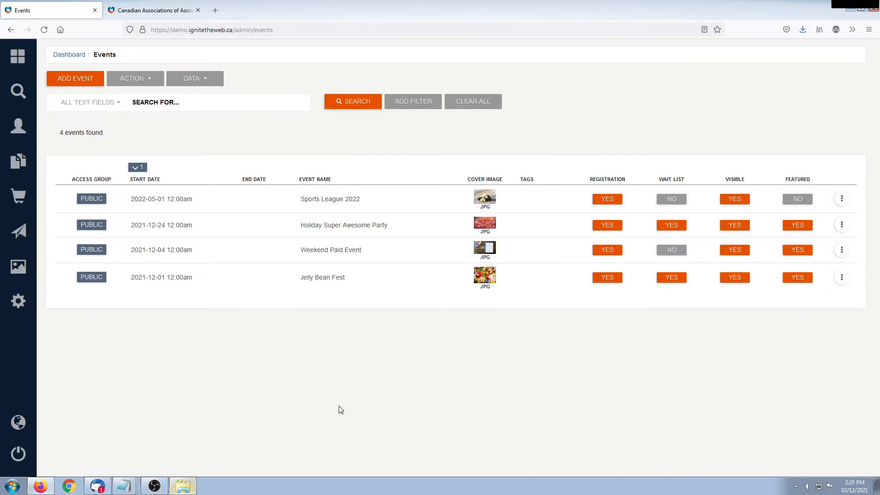
click(77, 81)
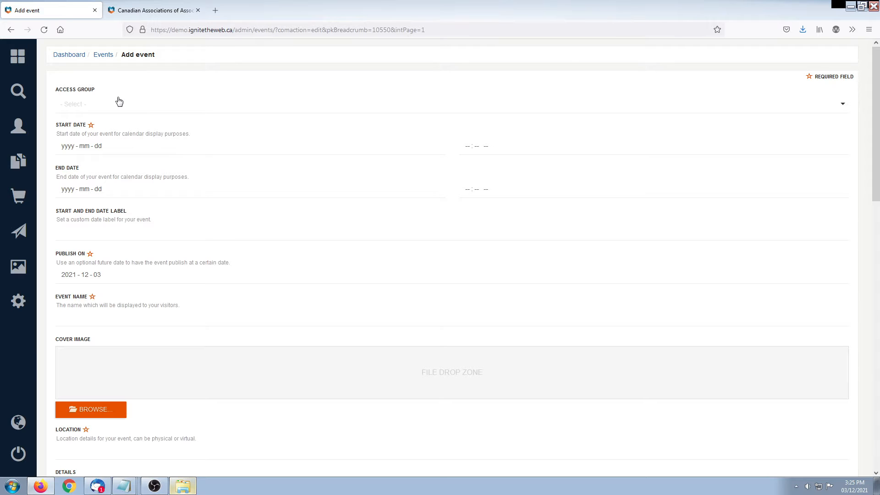
Set access group to Super Administrators and dates 2021-12-04 to 2021-12-05
click(110, 113)
click(110, 124)
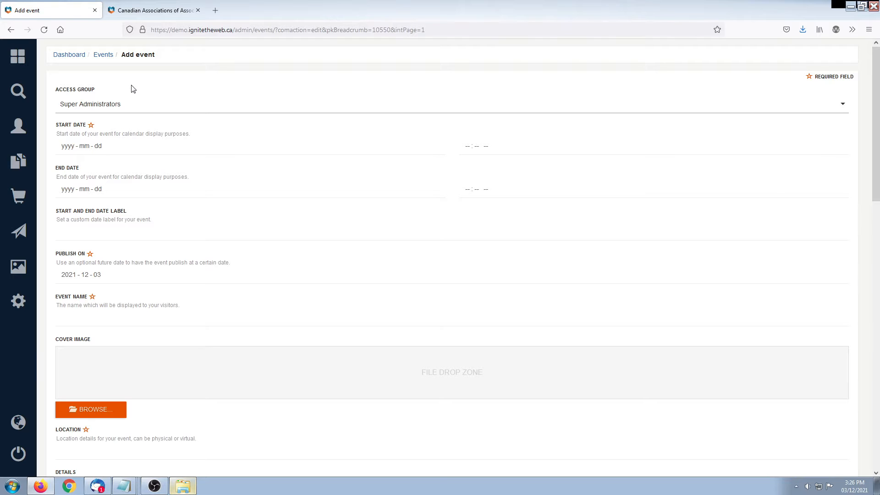
click(72, 151)
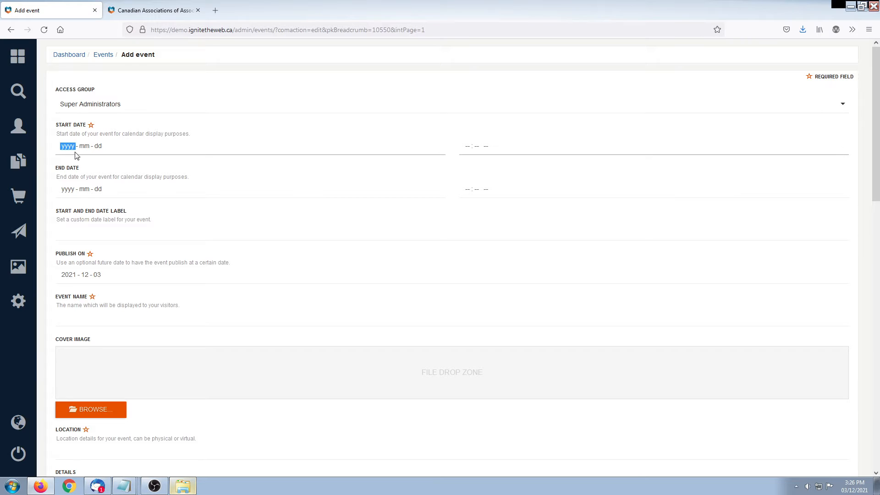
click(145, 198)
click(98, 146)
text(4)
click(73, 191)
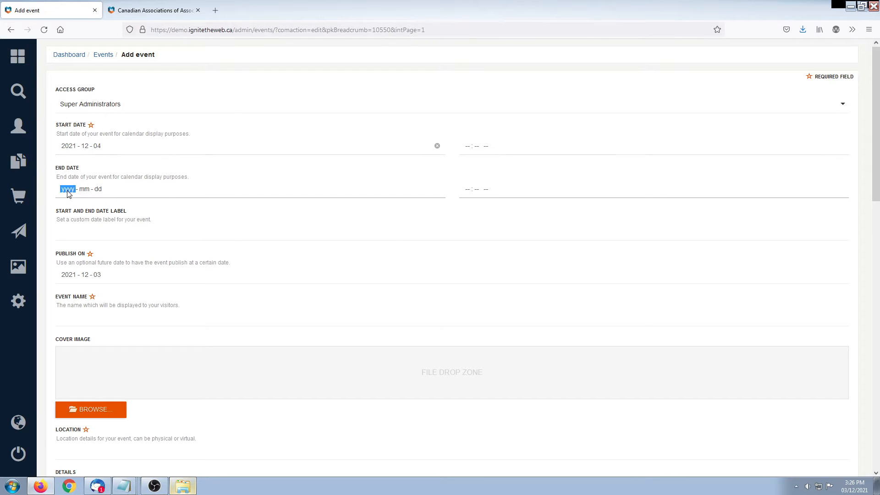
click(102, 250)
Label the dates '2 day event' and name the event 'Hi this is an event'
click(138, 226)
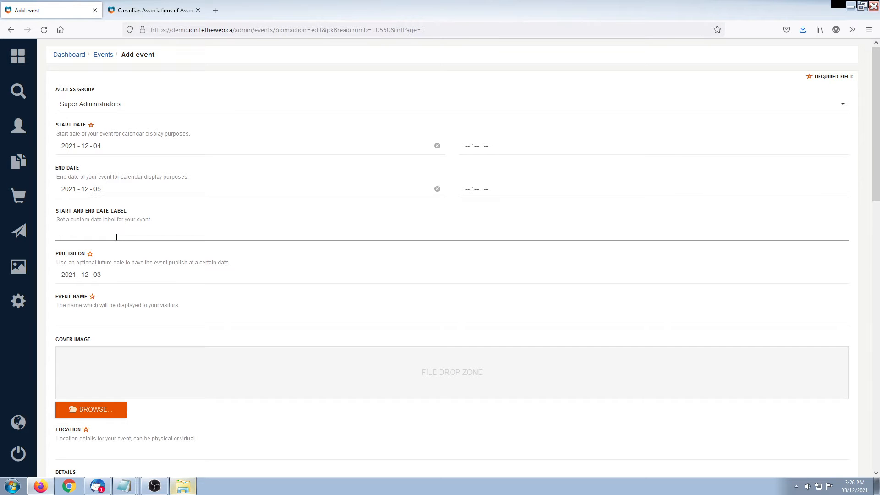
text(2 day event)
drag(875, 156, 875, 186)
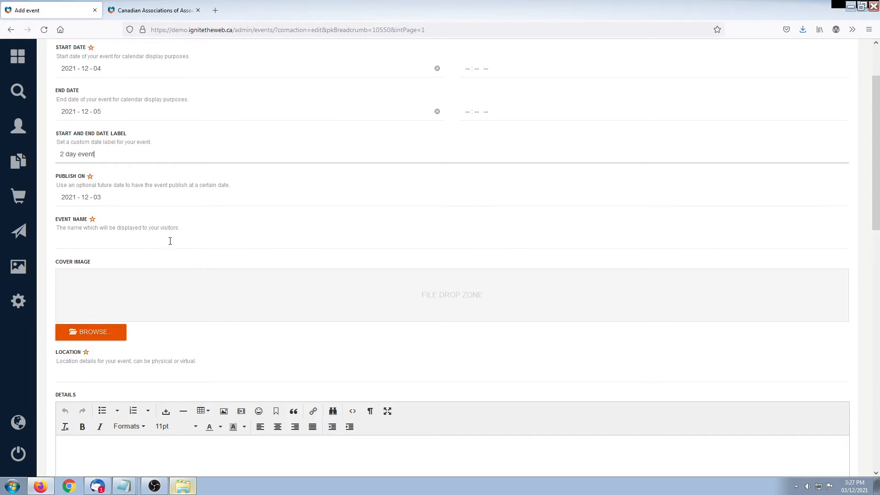
text(Hi this is an event)
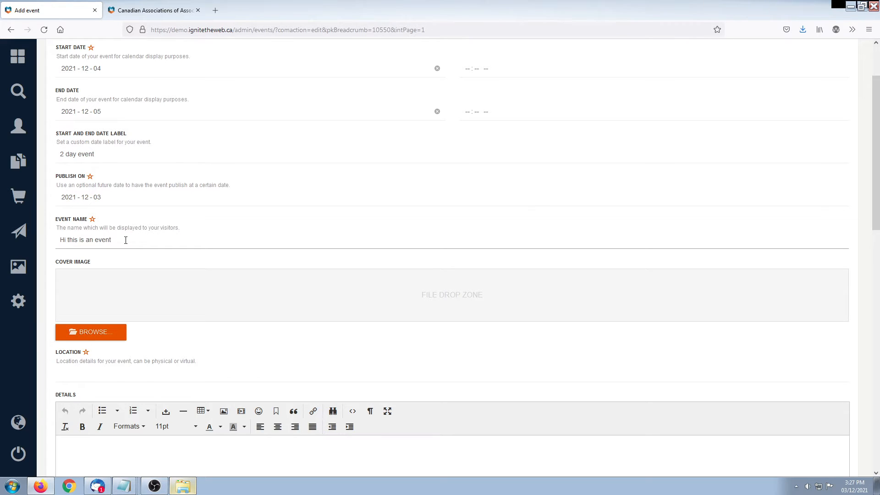
click(136, 225)
Upload the colour-swatch photo color-791622_1920.jpg as the event's cover image
scroll(149, 224, down, 3)
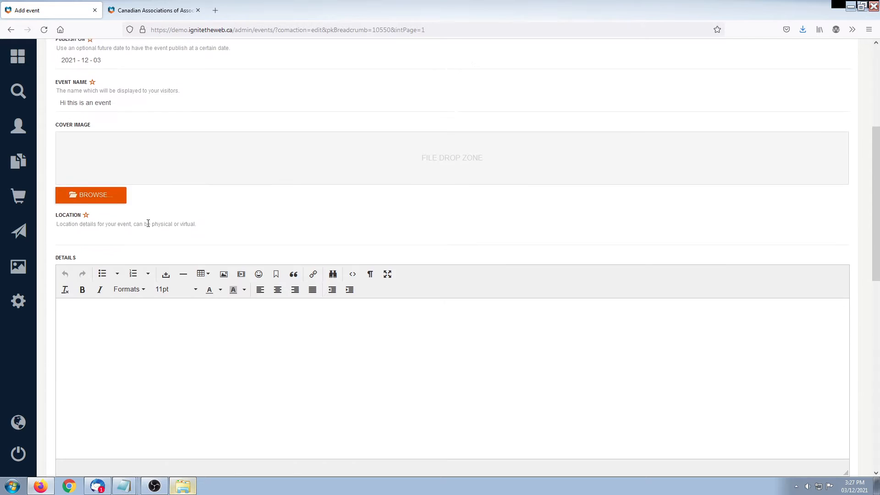
click(98, 195)
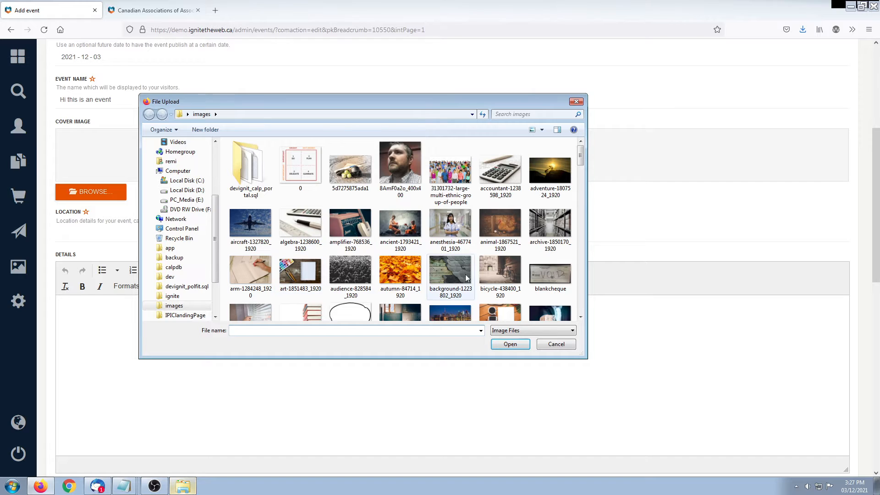
drag(583, 153, 584, 186)
double_click(511, 263)
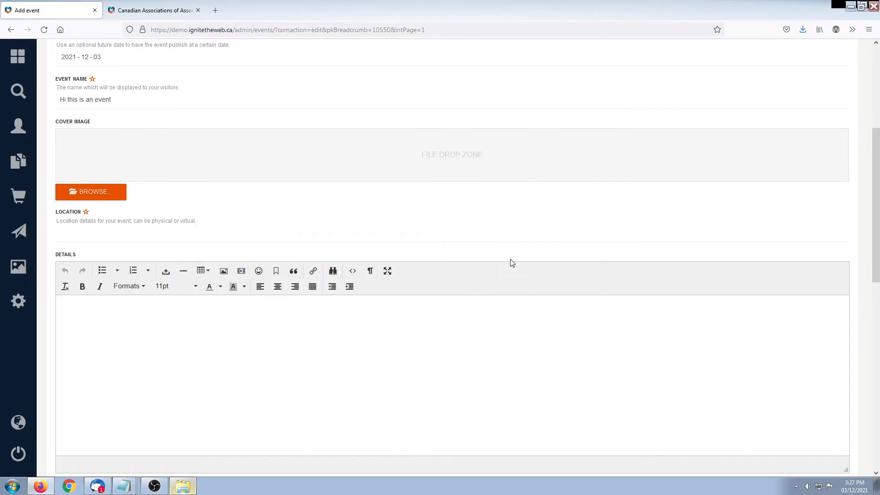
click(126, 268)
Enter location 'Super Secret Location' and details 'A write up about the event!'
text(Super Secret Location)
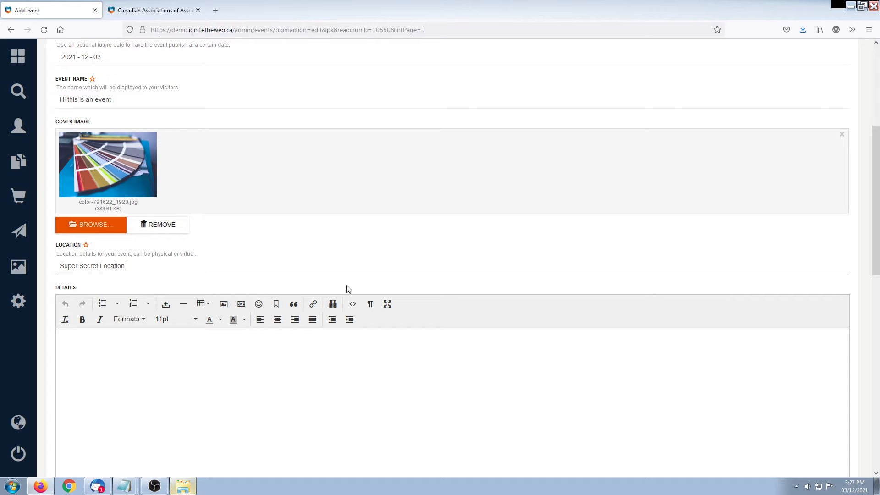
drag(872, 183, 873, 207)
click(350, 356)
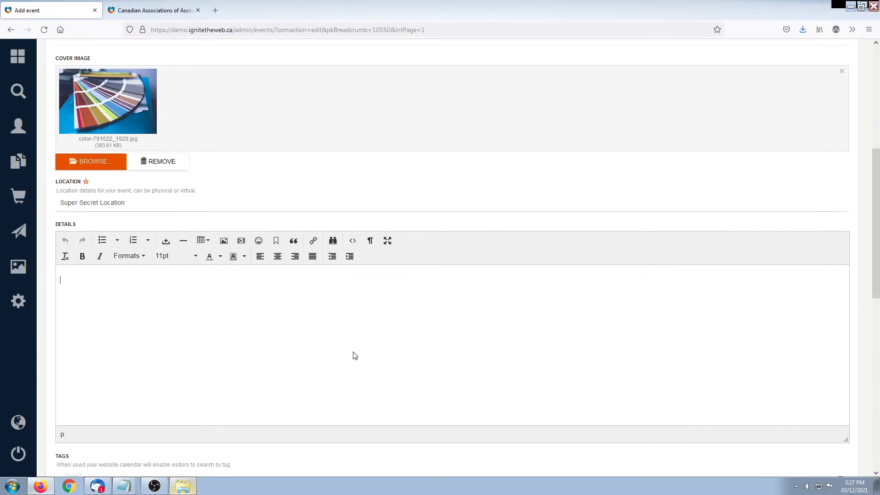
text(T)
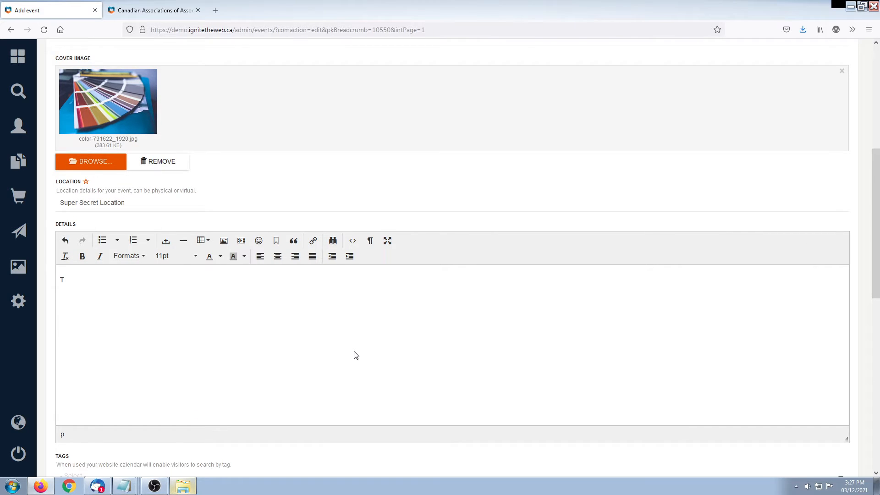
key(BackSpace)
text(A write up about the event.)
key(BackSpace)
text(!)
Show the public site's Events listing in the second browser tab
scroll(379, 353, down, 3)
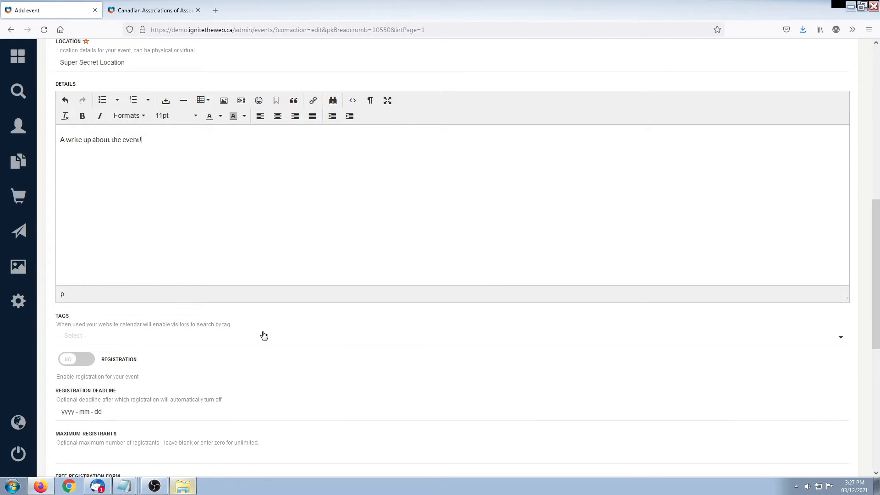
click(167, 9)
click(369, 83)
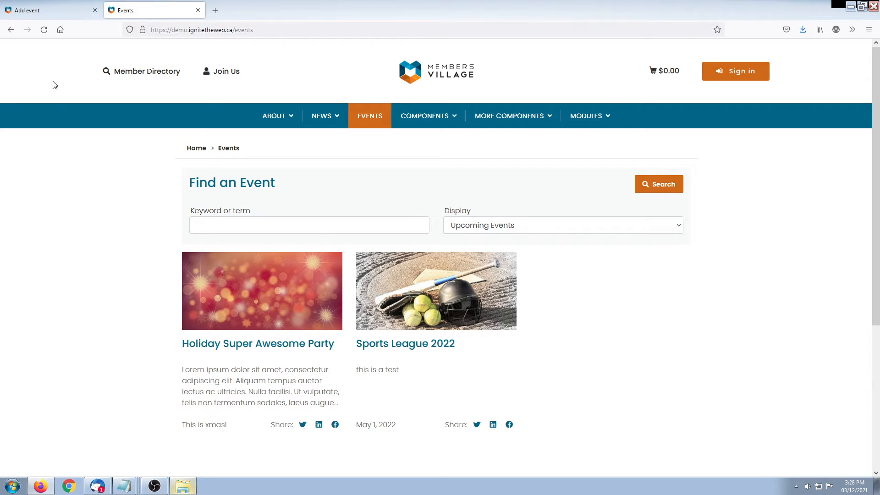
Back on the Add event form, tag the event as Aircraft
click(44, 9)
click(95, 336)
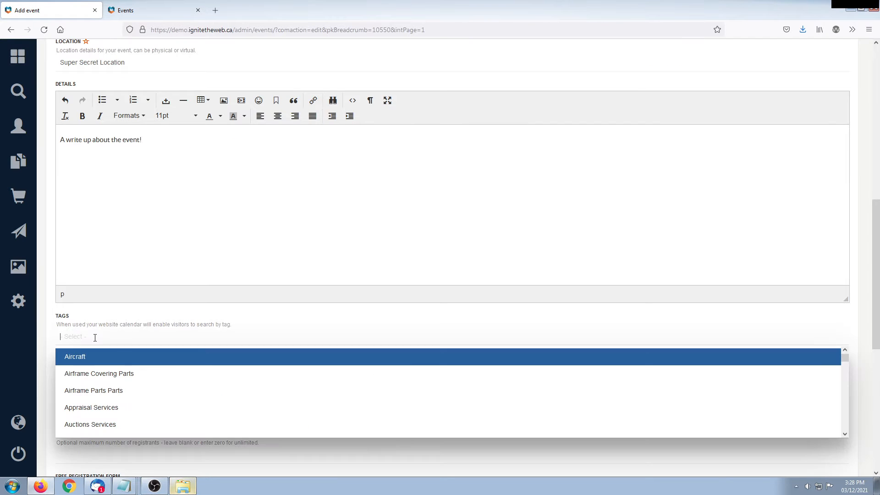
click(87, 358)
click(156, 331)
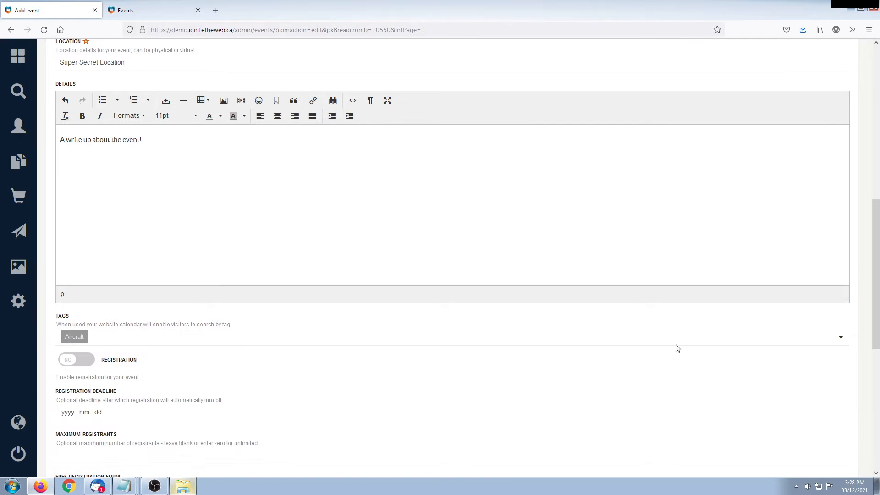
drag(876, 237, 876, 304)
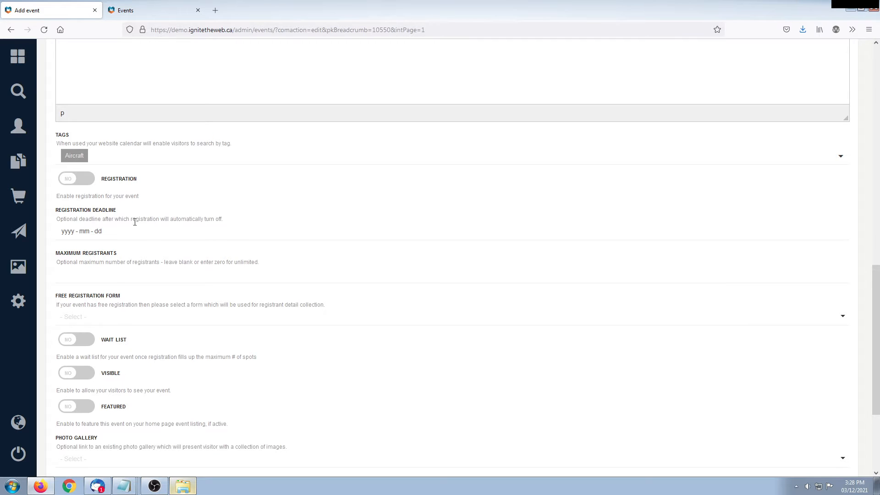
drag(872, 318, 871, 330)
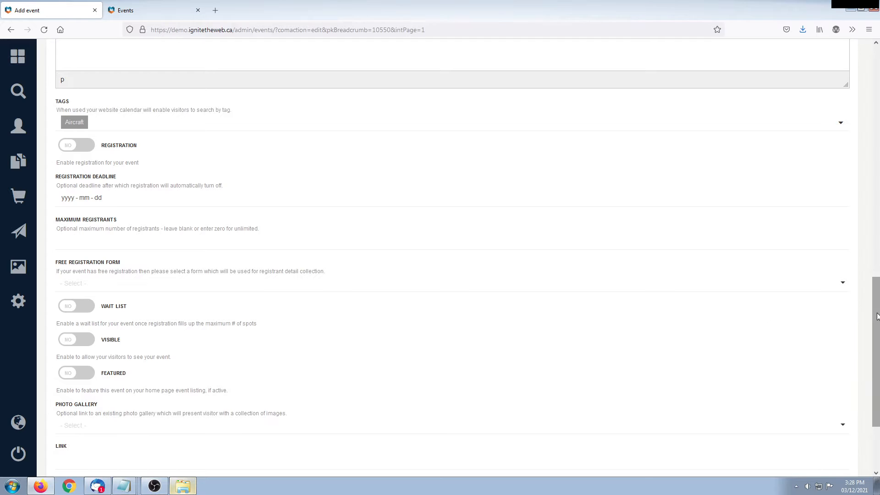
drag(876, 316, 876, 330)
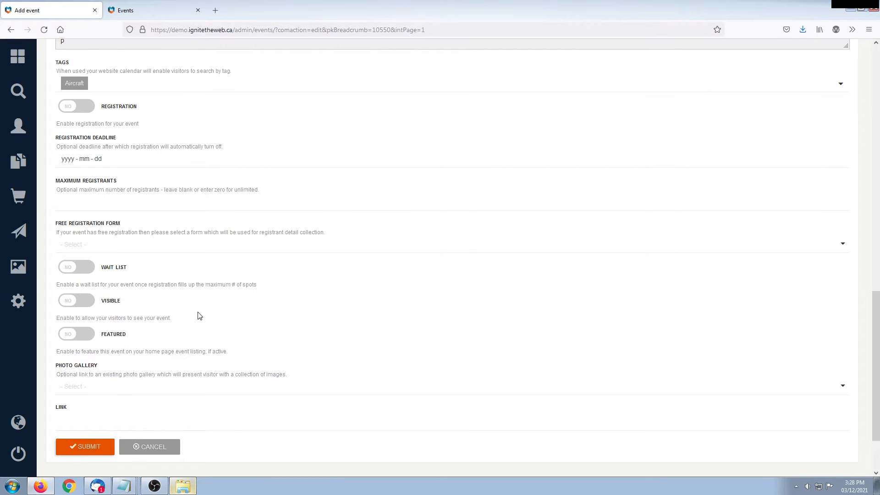
Set both the Visible and Featured toggles to YES
click(72, 303)
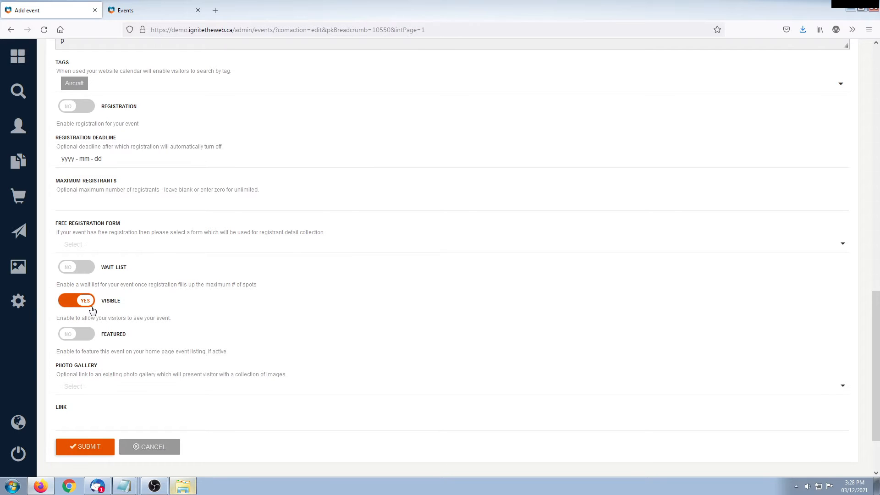
click(68, 338)
scroll(875, 335, down, 2)
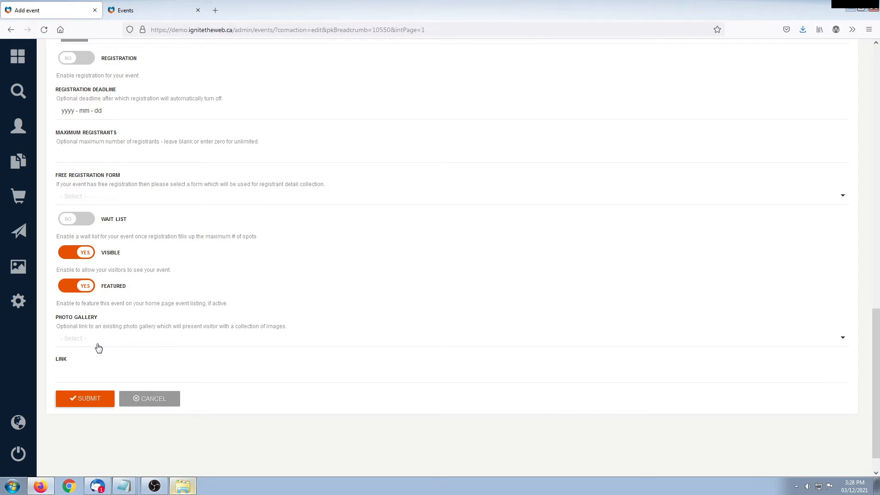
Choose the Fish photo gallery, enter link shorteventlink, and submit the event
click(118, 338)
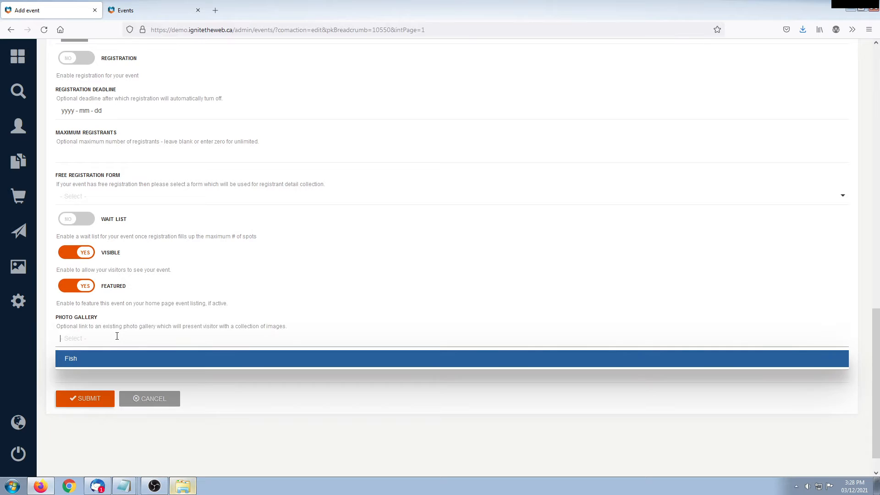
click(71, 358)
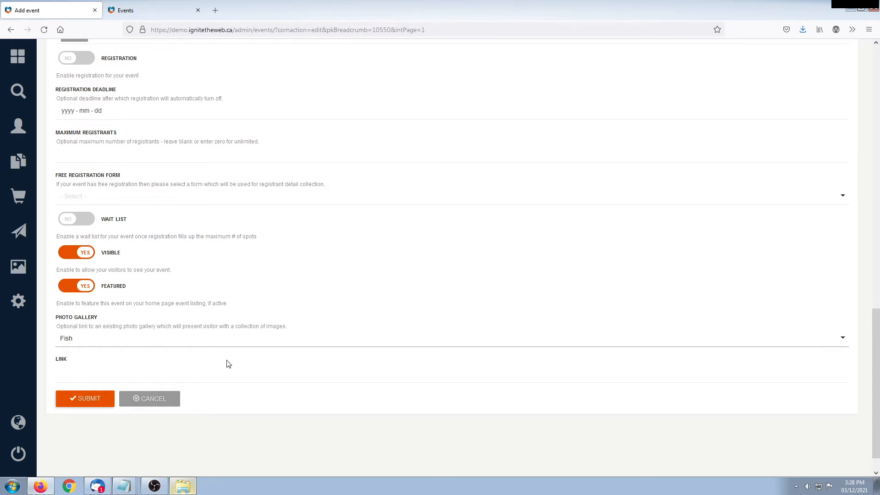
click(130, 374)
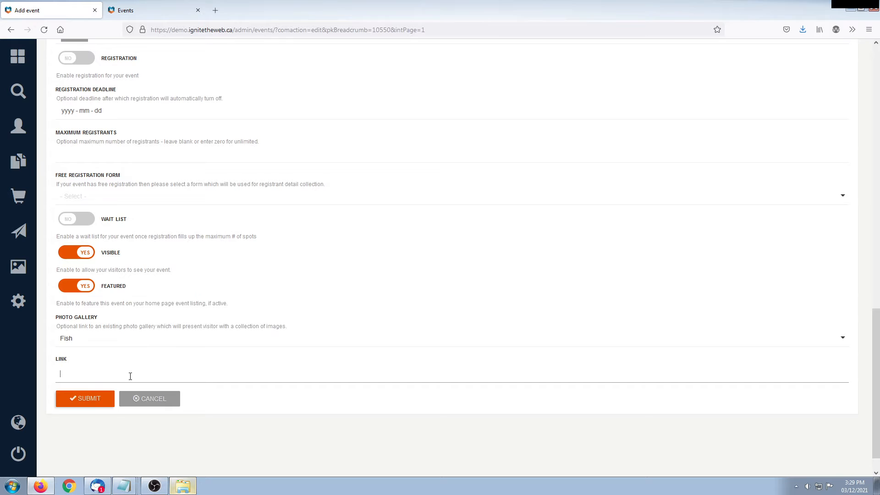
text(shorteventlink)
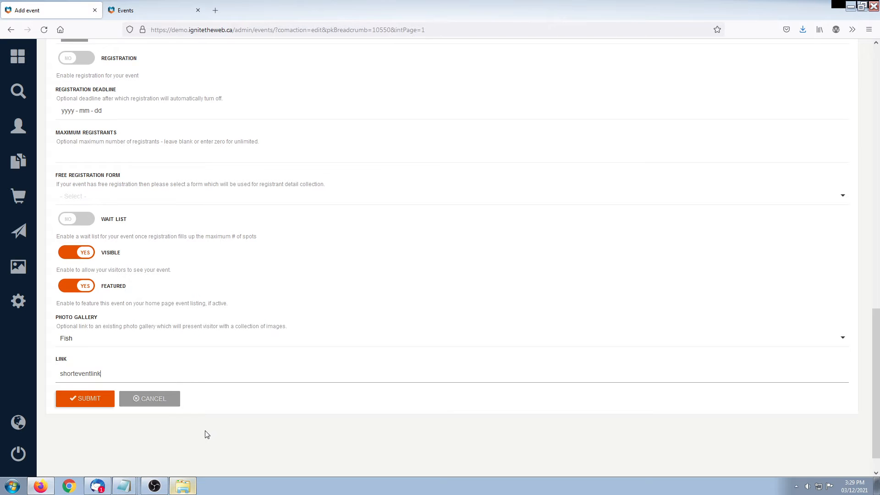
click(88, 401)
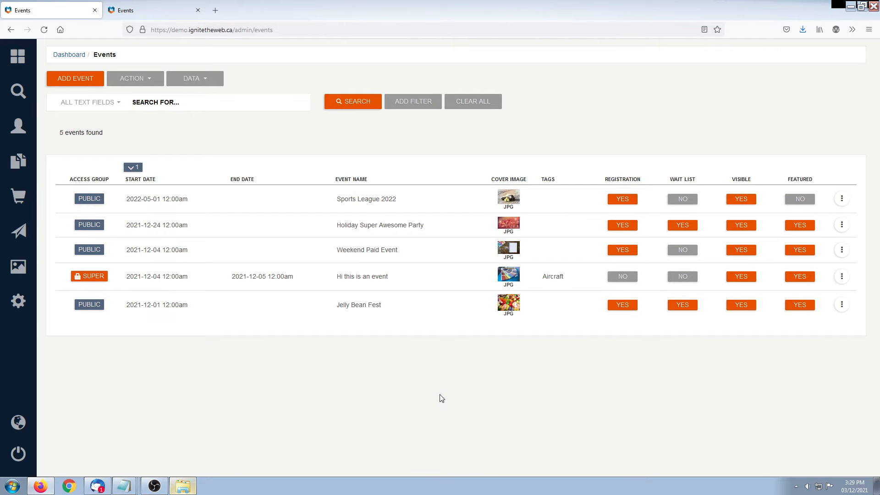
Confirm the new event in the admin list, then return to the public Events page
drag(335, 280, 435, 281)
click(396, 409)
click(155, 14)
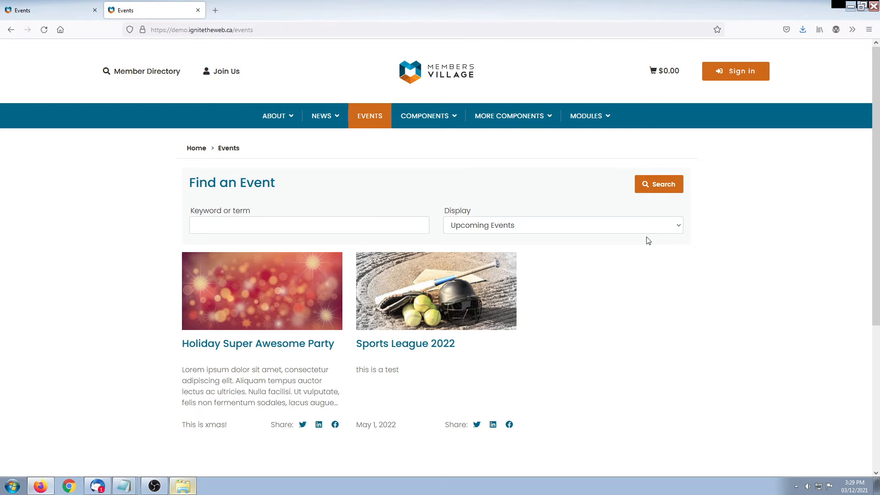
Sign in to the public site with the saved login email and password
click(746, 72)
click(224, 290)
text(info)
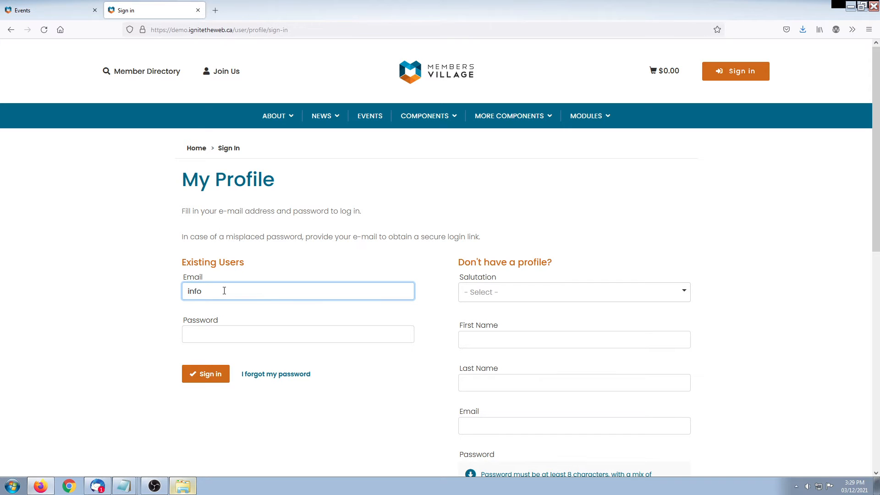
click(232, 320)
click(205, 374)
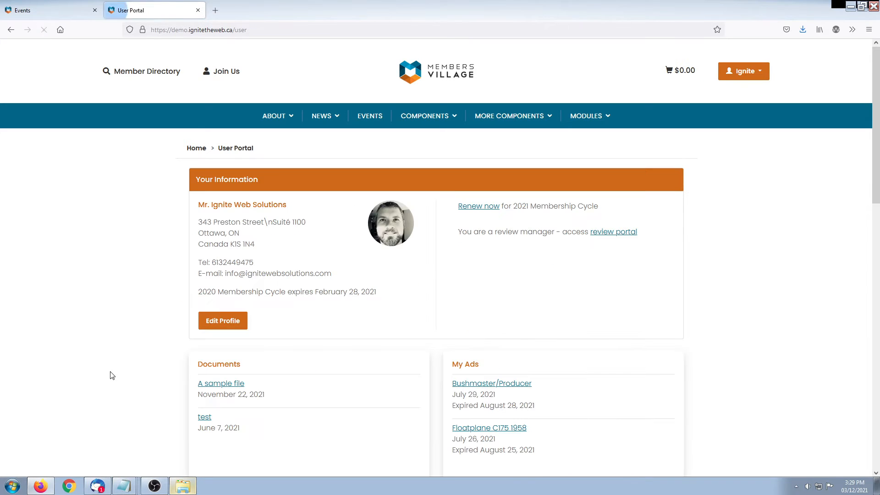
Reopen the public Events listing and check the new event's '2 day event' label
click(366, 115)
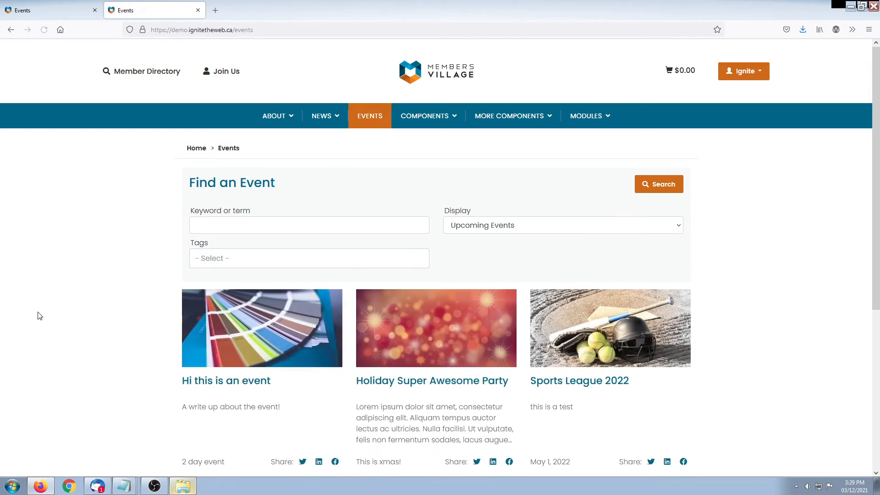
scroll(68, 298, down, 2)
scroll(247, 297, up, 2)
click(223, 259)
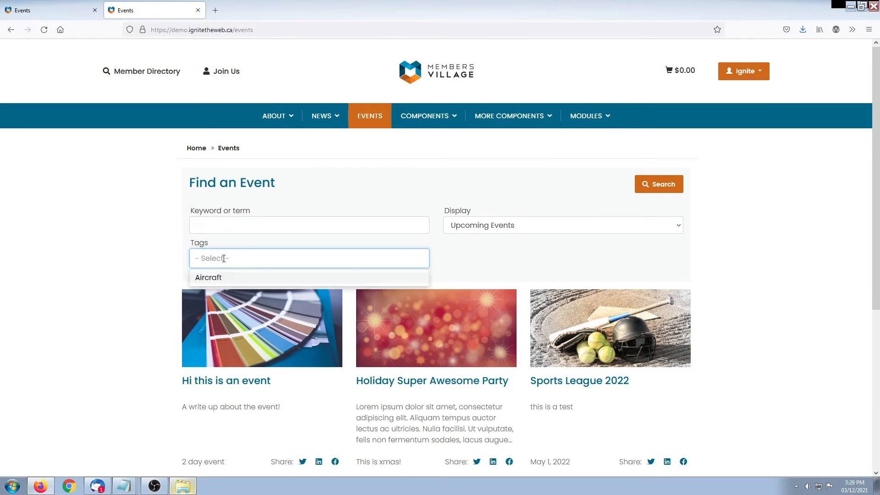
click(91, 275)
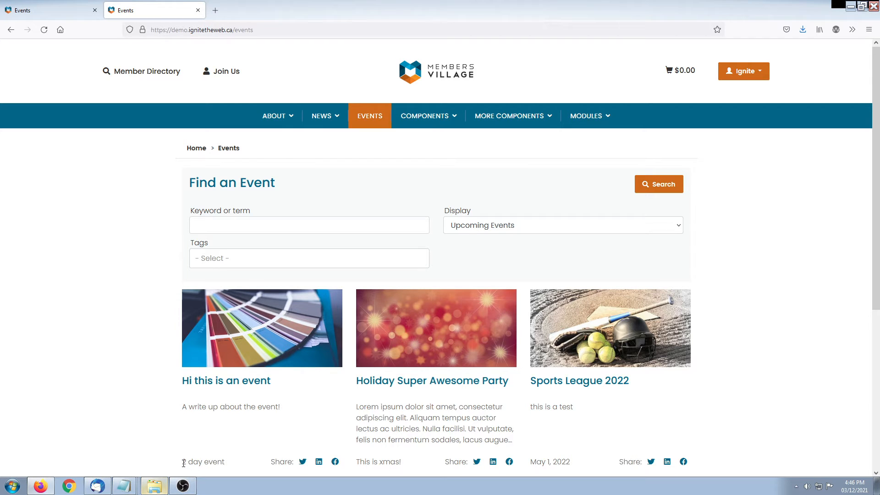
drag(184, 463, 224, 463)
click(254, 421)
Open 'Hi this is an event' and enlarge the red fish photo from the Fish gallery
click(255, 381)
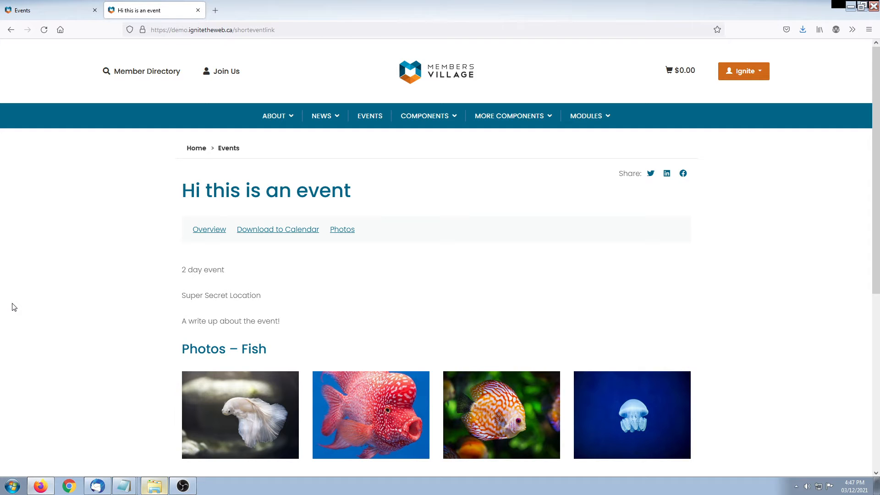
scroll(9, 229, down, 1)
drag(181, 312, 294, 310)
click(295, 310)
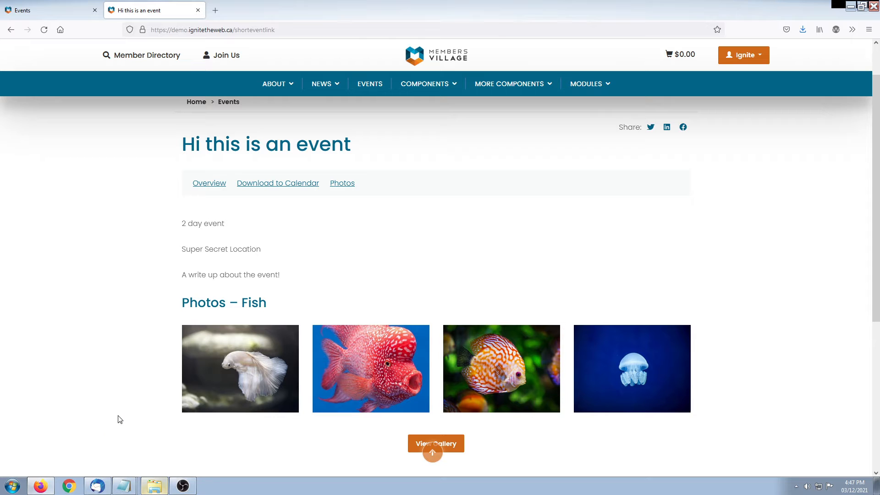
click(362, 390)
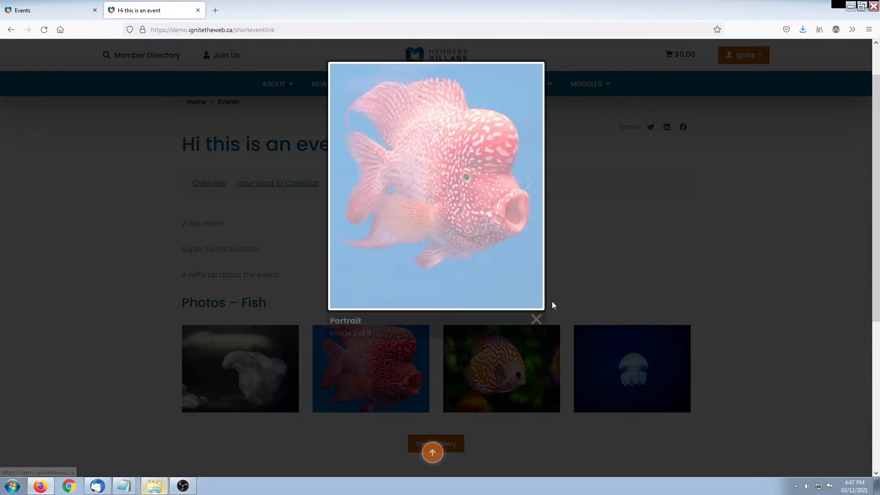
click(536, 319)
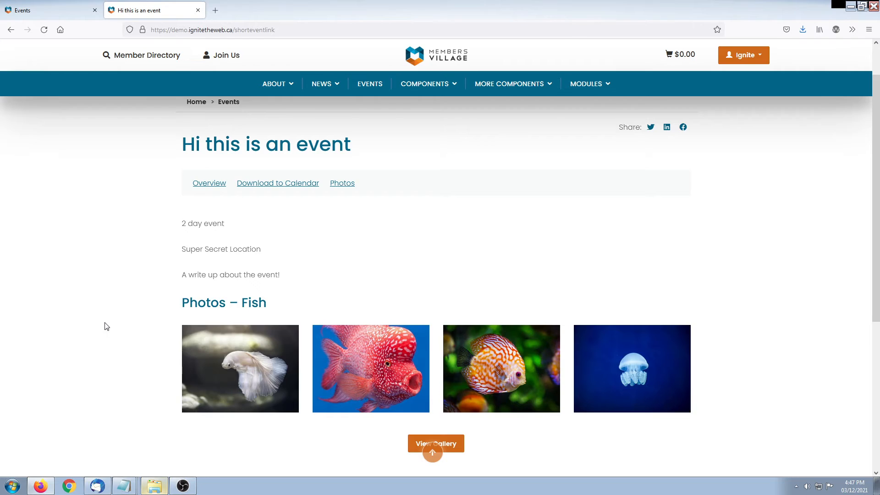
scroll(105, 326, down, 4)
scroll(106, 325, up, 6)
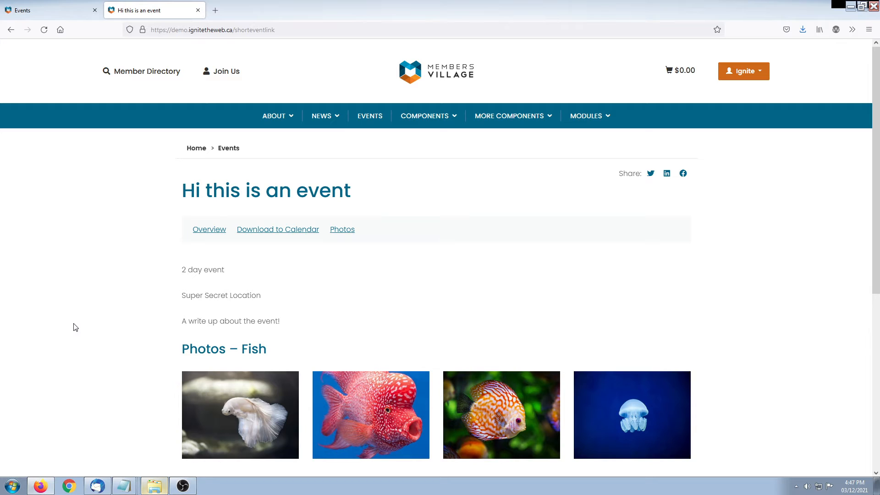
Start a new presentation file for 'Hi this is an event' from its Related > Event Presentation Files list
click(68, 11)
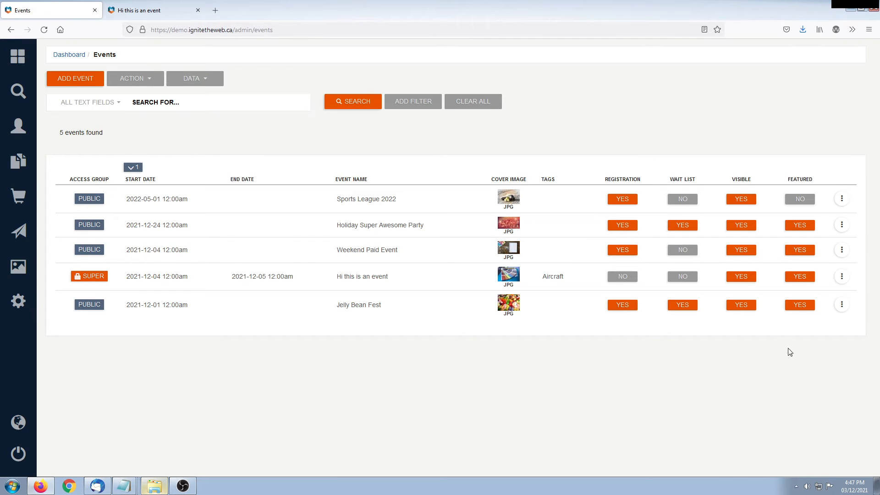
click(841, 277)
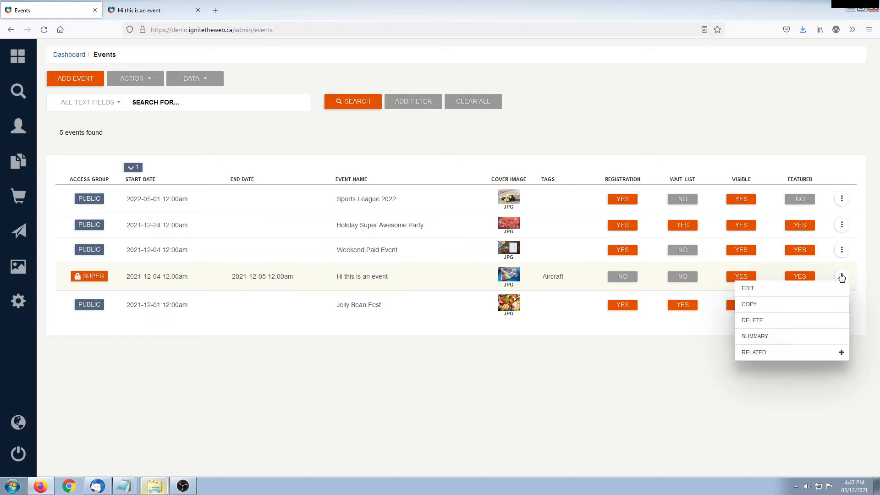
click(792, 353)
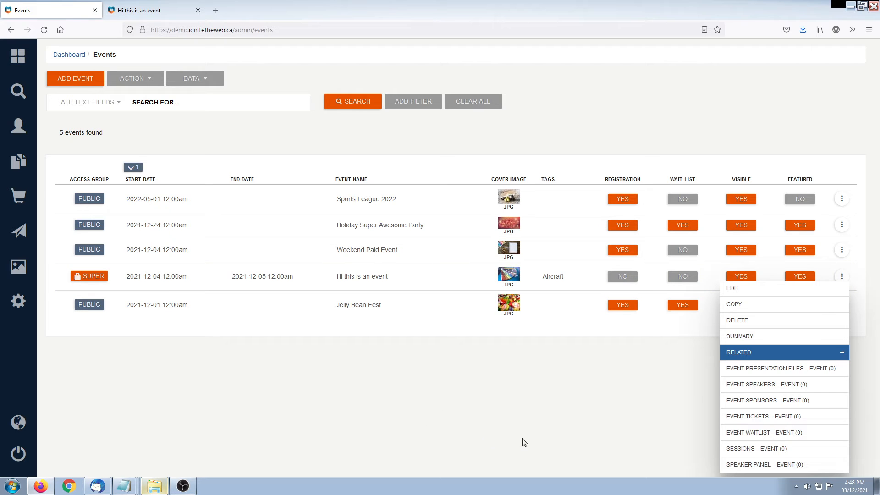
click(780, 368)
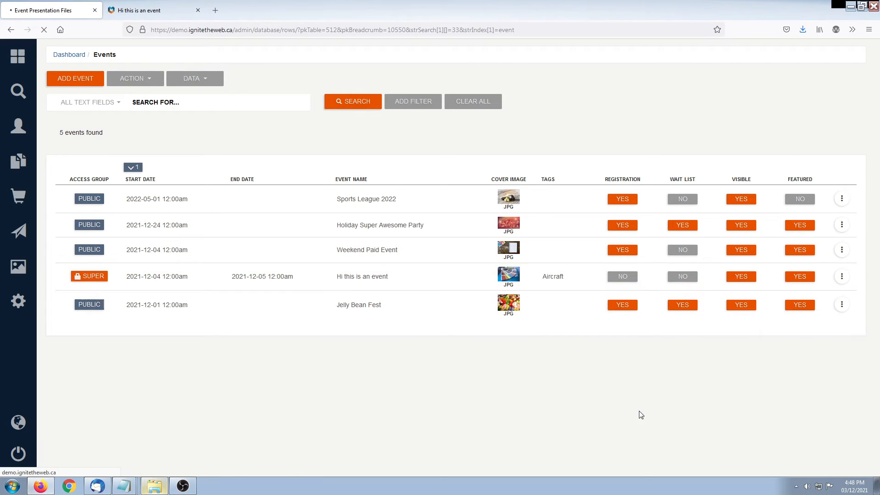
click(76, 85)
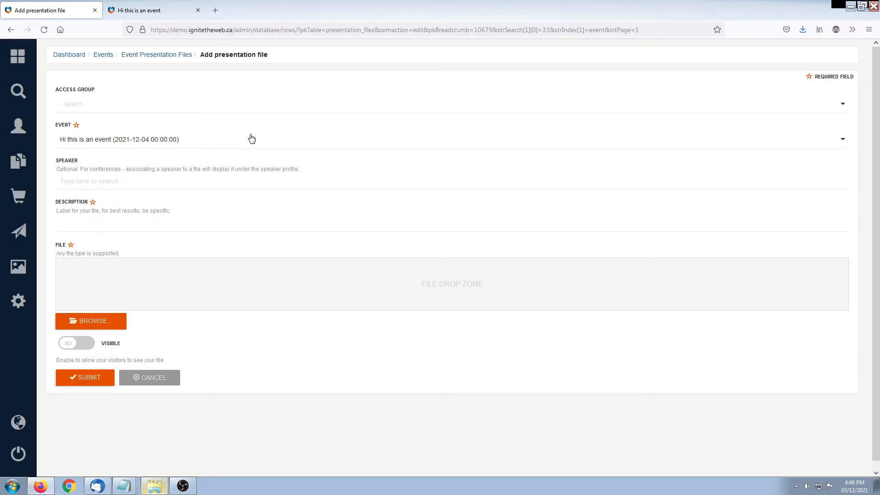
Give the presentation file the description 'Agenda' and attach the image 5d7275875ada1.jpg
click(174, 223)
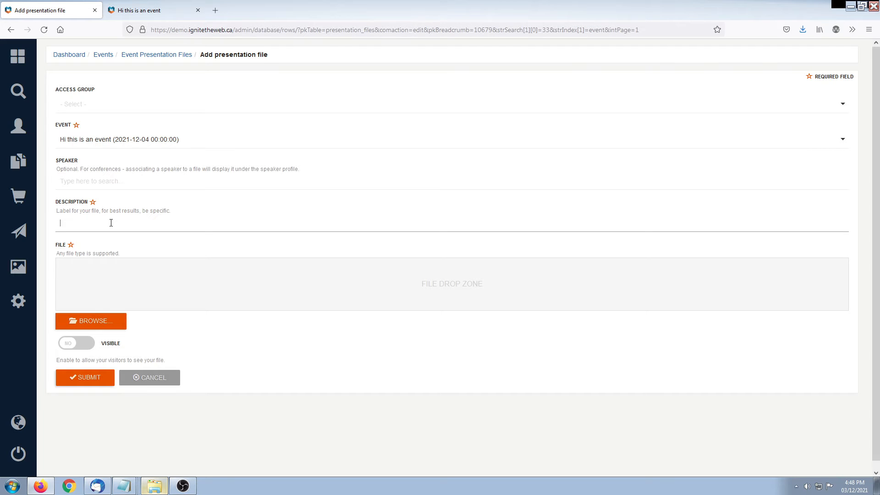
text(dsa)
click(207, 409)
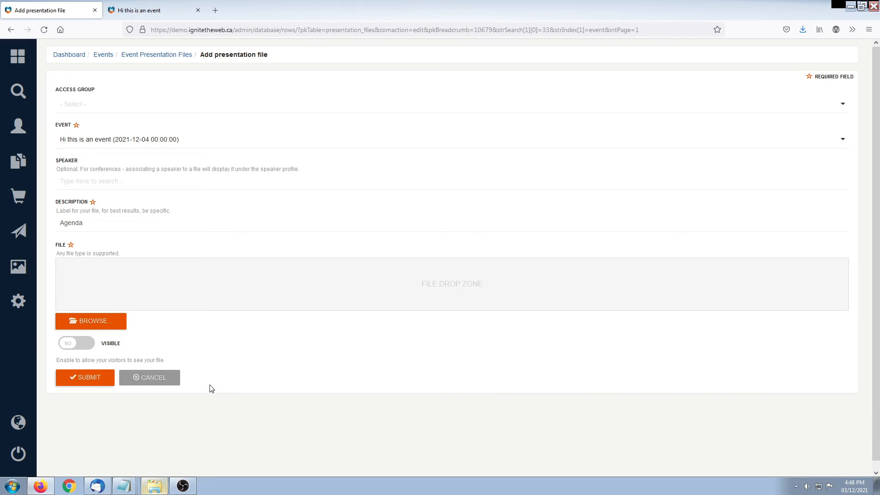
click(74, 322)
double_click(350, 169)
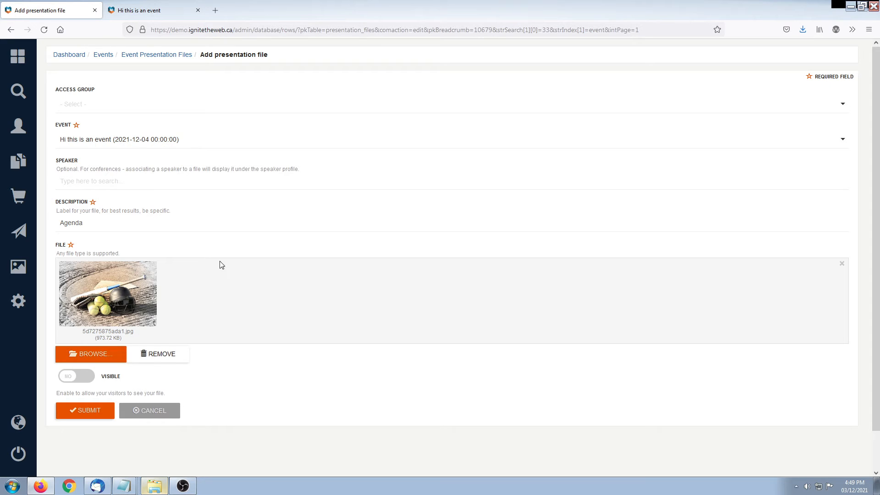
Make the Agenda file visible, restrict it to Super Administrators, and save it
click(65, 380)
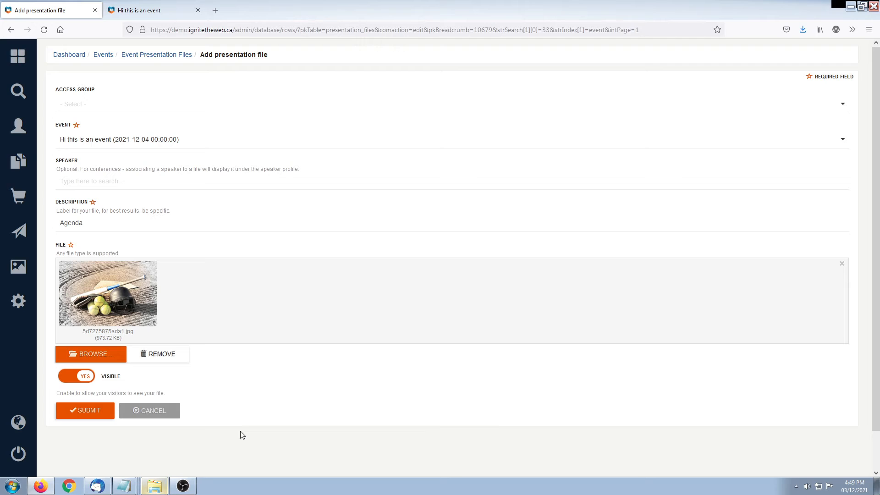
click(113, 105)
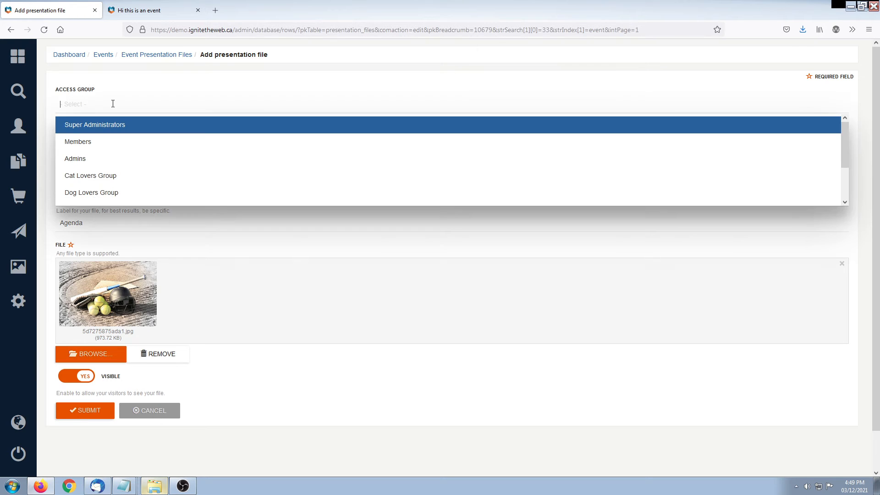
click(100, 125)
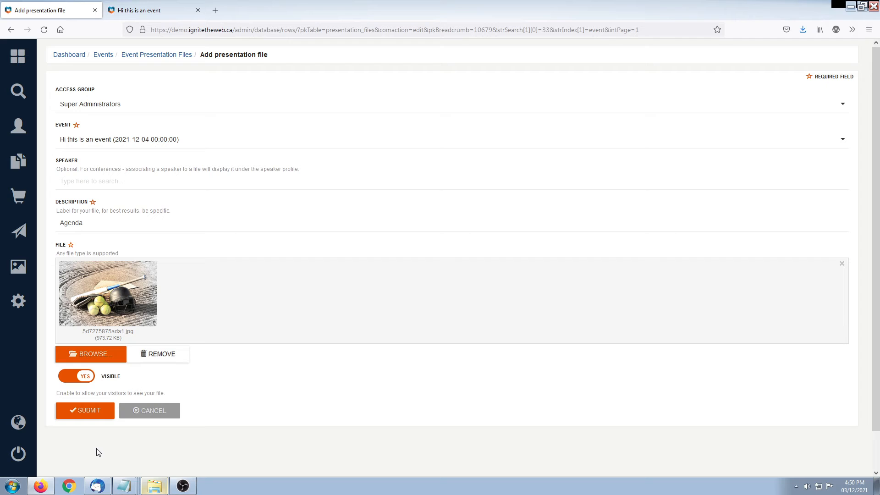
click(88, 415)
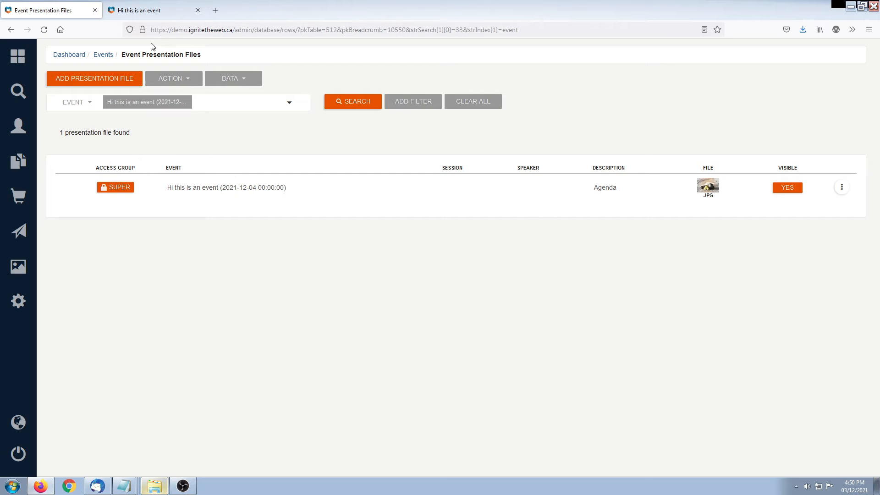
click(151, 12)
key(F5)
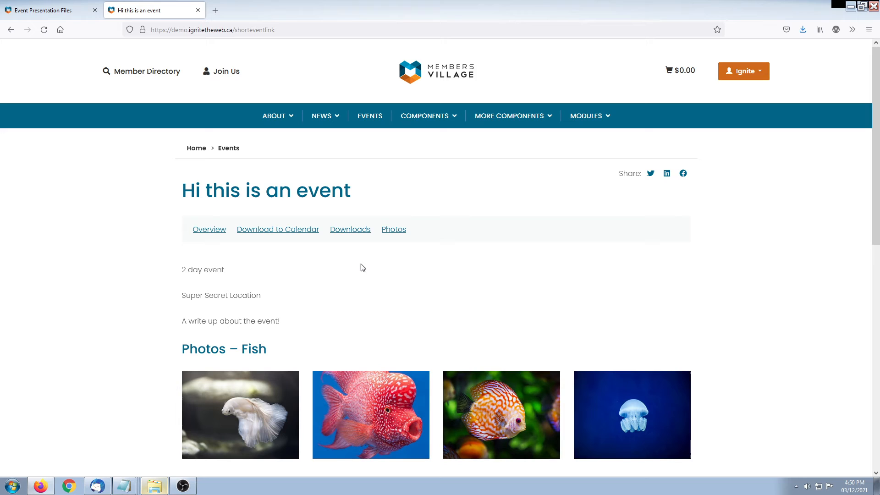
click(359, 236)
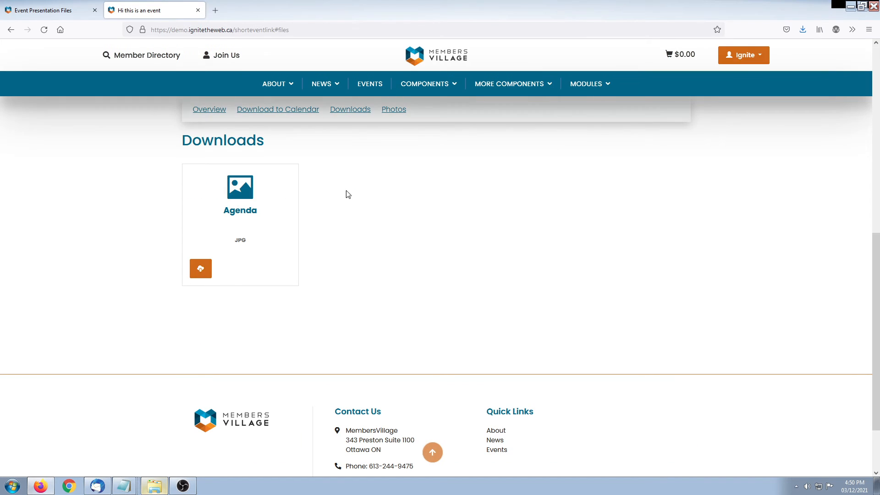
click(238, 205)
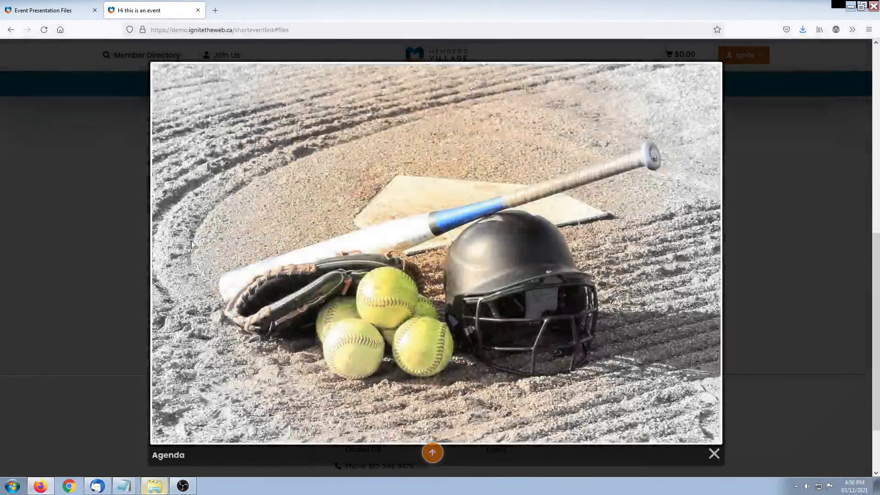
click(714, 454)
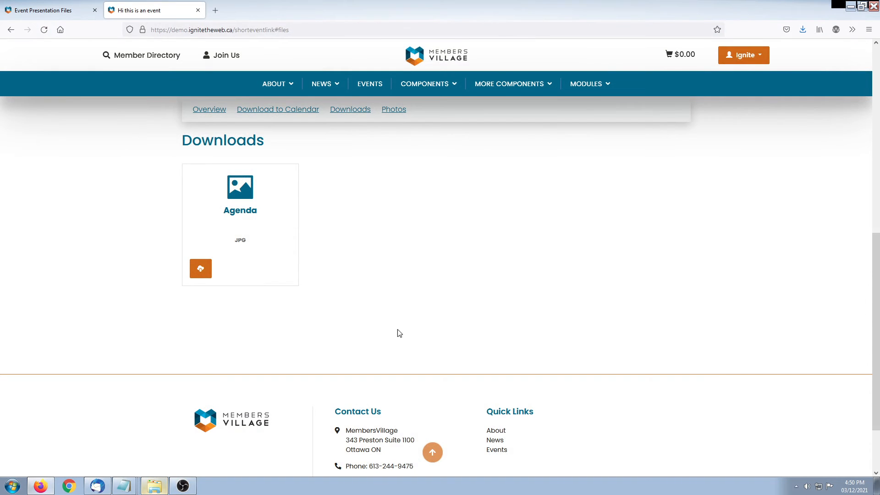
scroll(396, 345, up, 2)
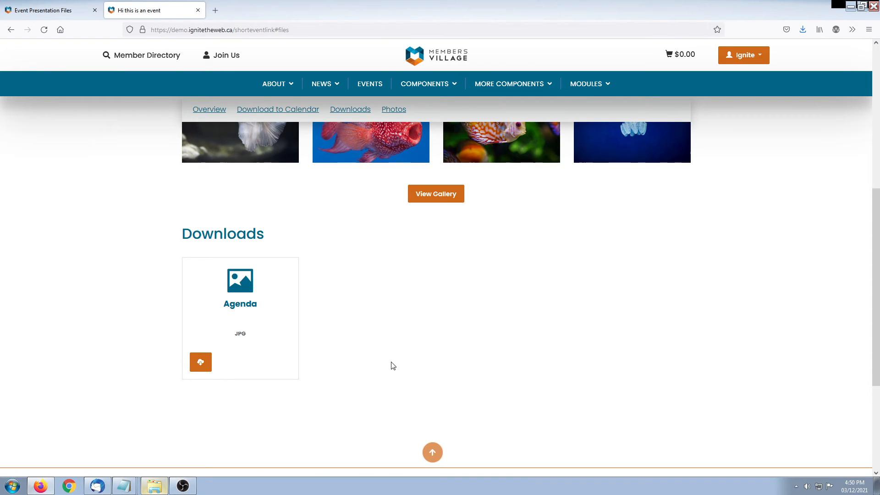
click(41, 10)
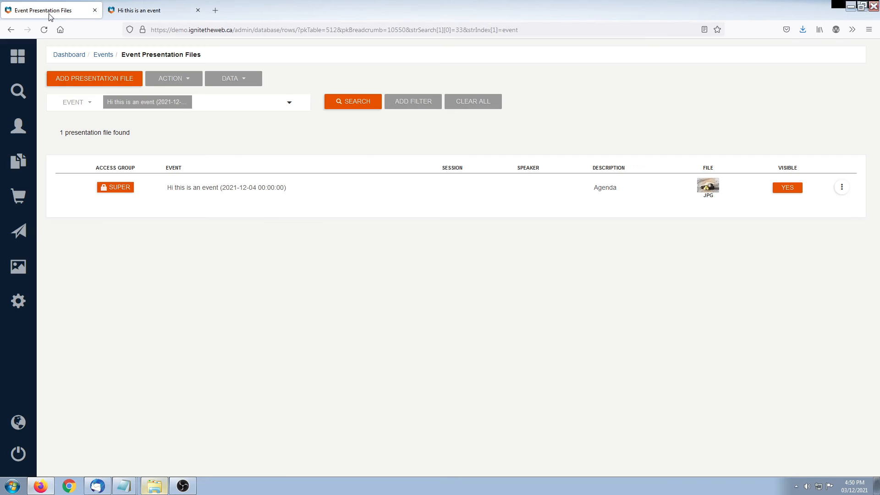
Open a new Speaker Panel form for 'Hi this is an event' from its Related menu
click(104, 55)
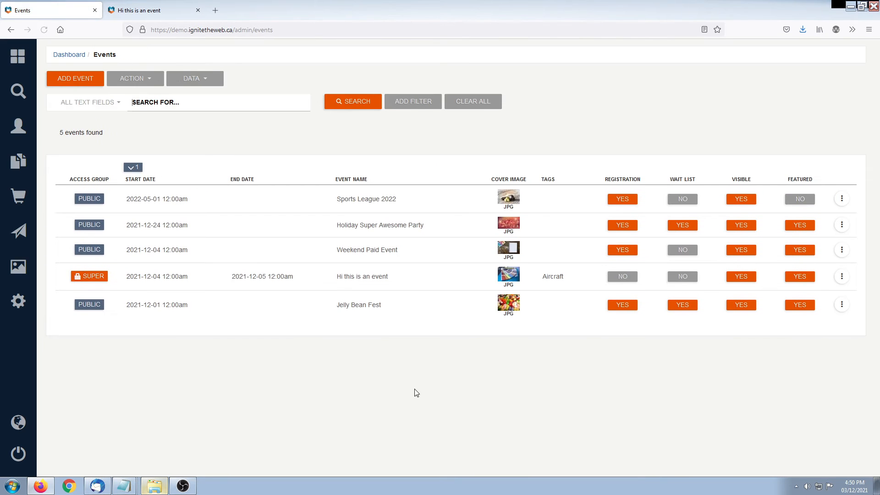
click(842, 276)
click(789, 351)
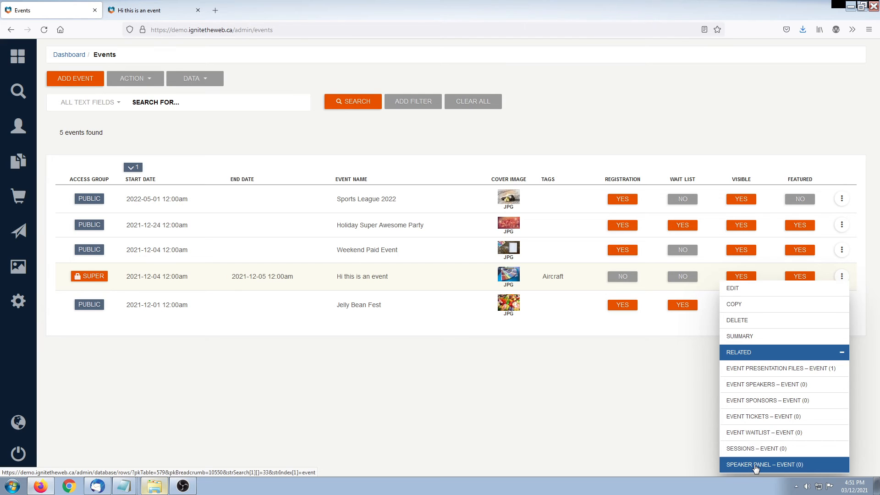
click(755, 465)
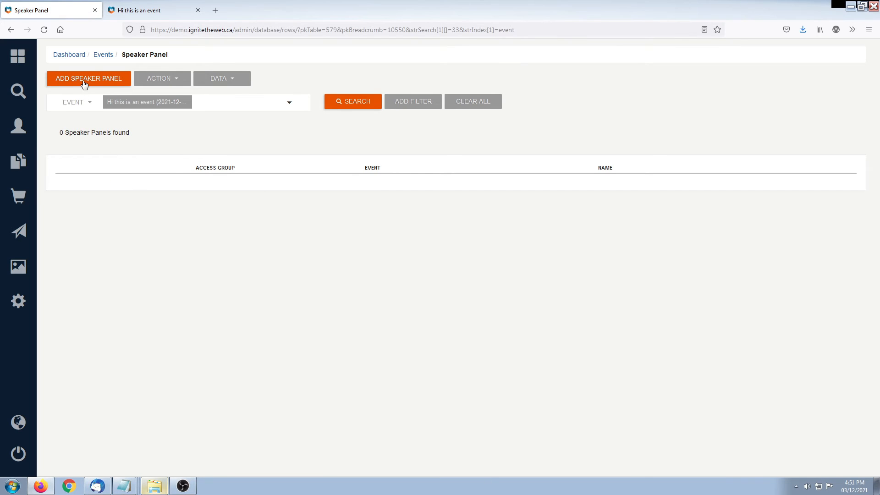
click(84, 84)
Create the panel 'Crazy Fun Discussion Group' with details 'A fun great group of people!'
click(89, 184)
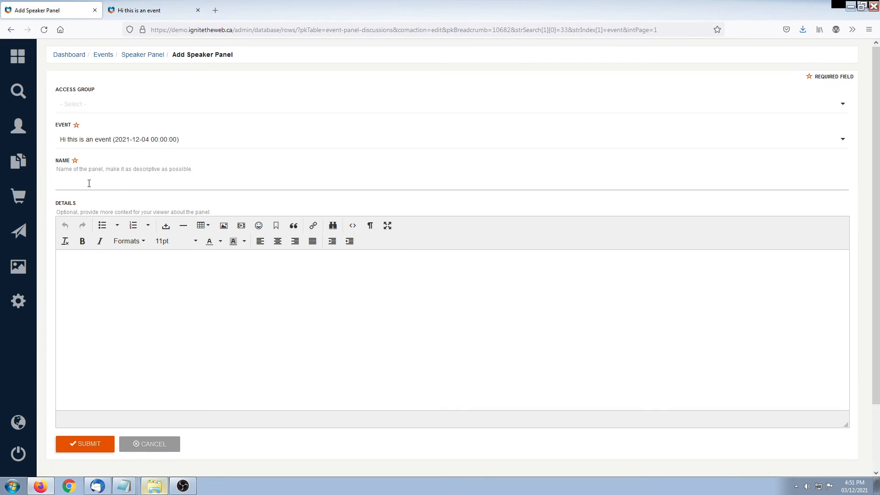
text(Crazy Fun Discussion Group)
click(207, 344)
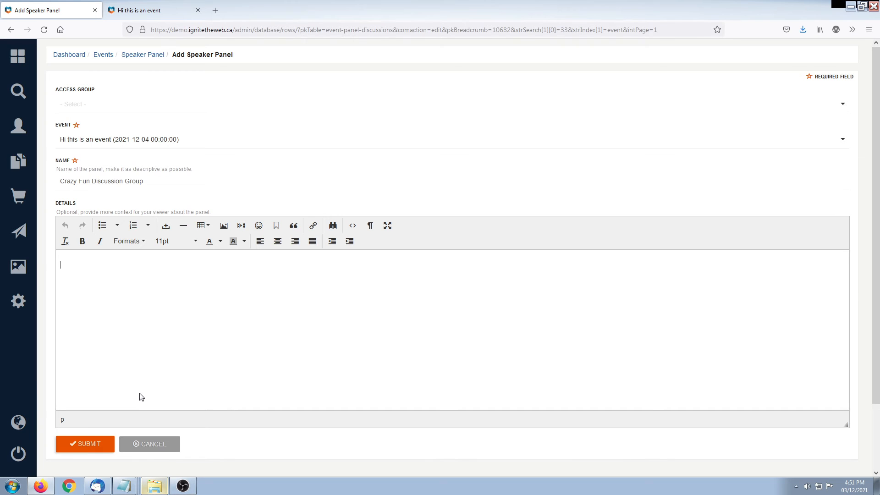
text(A fun great group of people!)
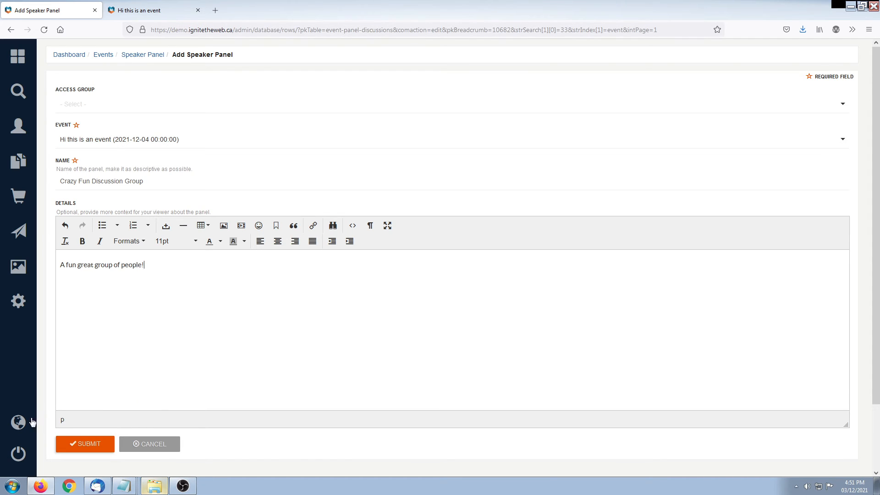
click(95, 449)
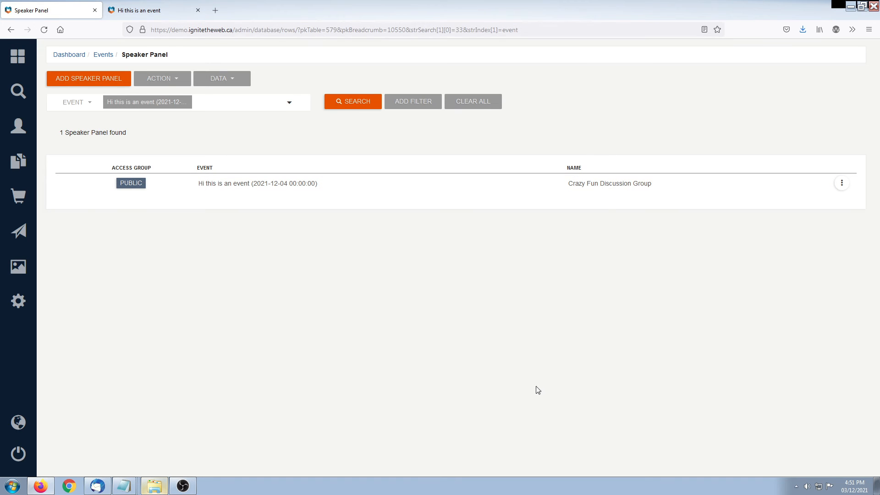
Open a blank Add Event Speaker form from the event's Related > Event Speakers list
click(107, 60)
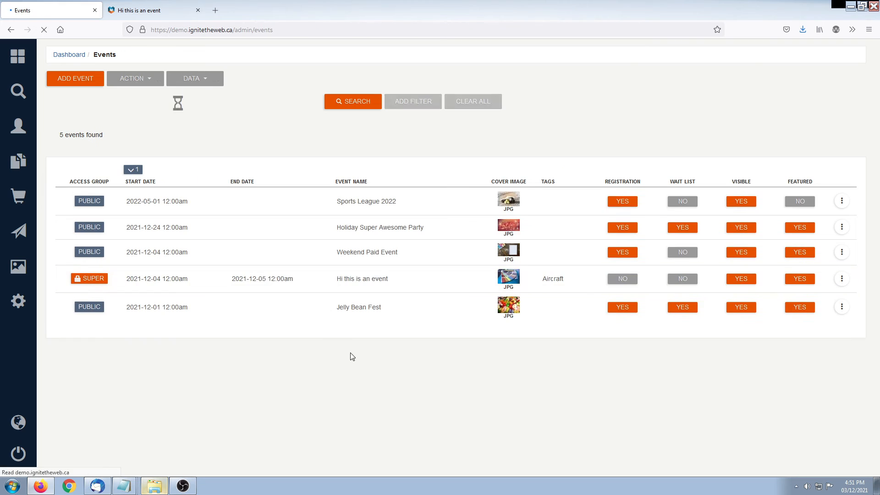
click(842, 276)
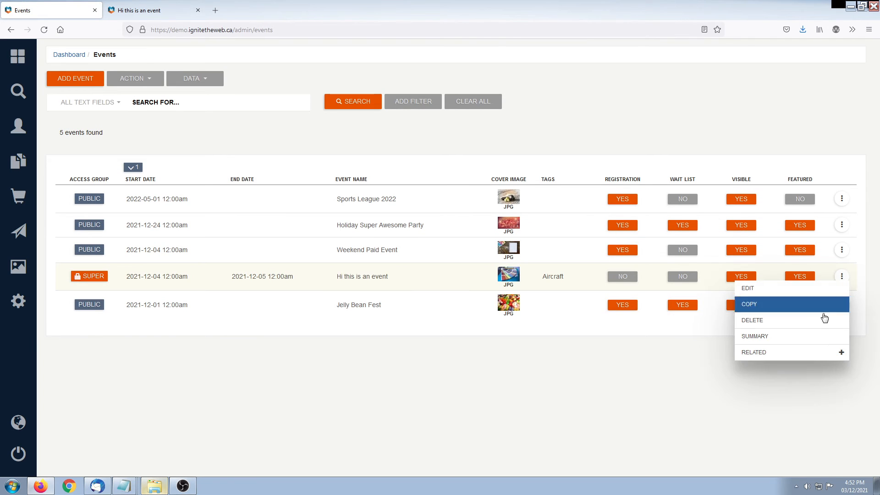
click(778, 352)
click(778, 385)
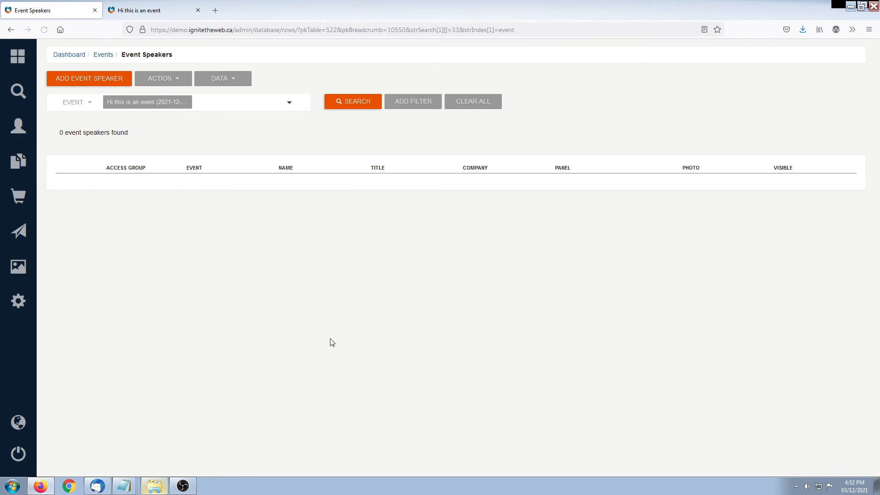
click(86, 85)
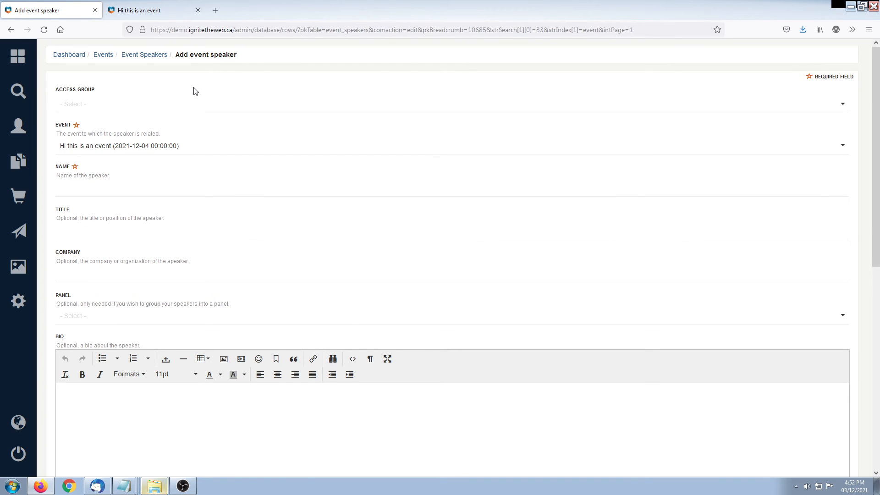
Restrict the new speaker to Super Administrators and enter the speaker's name
click(102, 106)
click(101, 123)
click(123, 189)
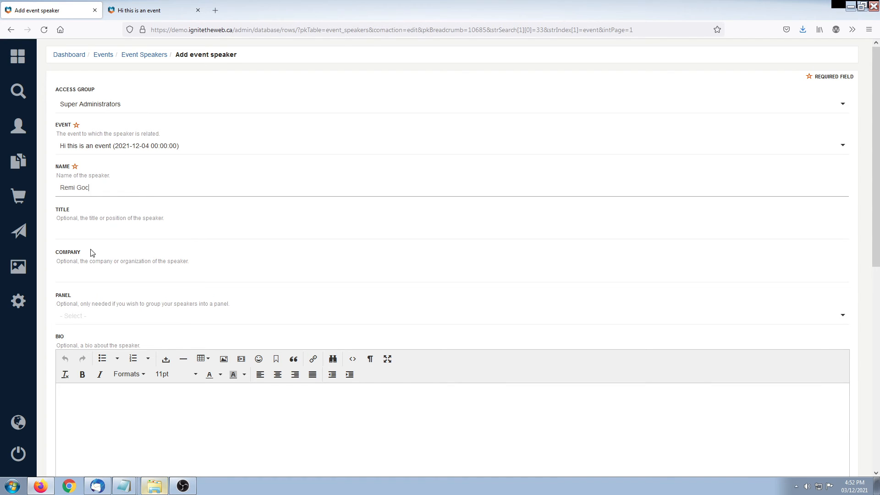
Fill in title President, company Ignite, and bio 'Here is some dude.'
click(104, 234)
text(pre)
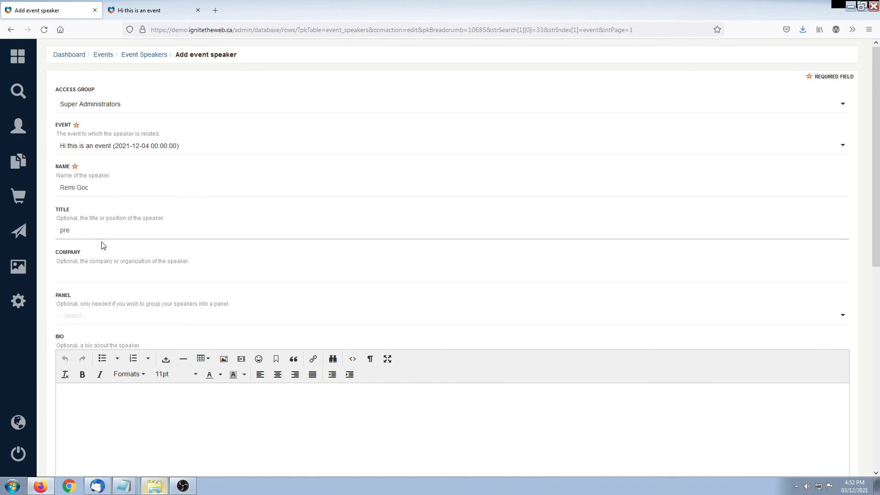
text(sident)
text(ignite)
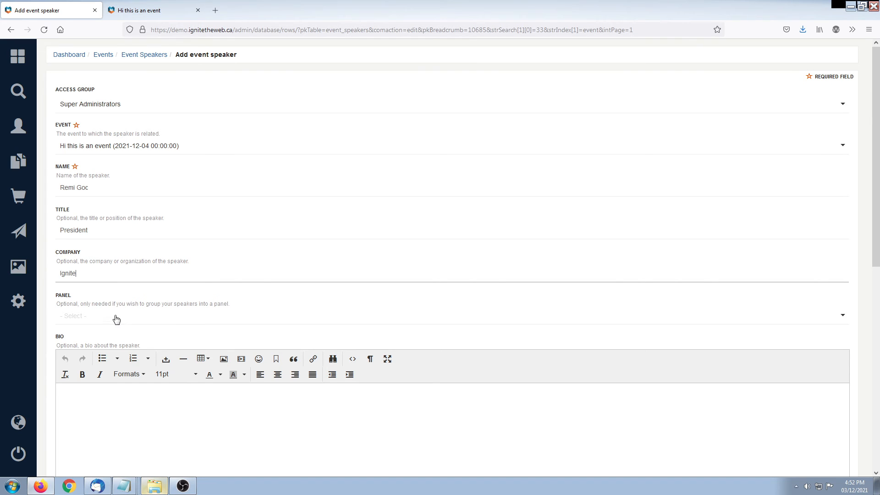
click(113, 315)
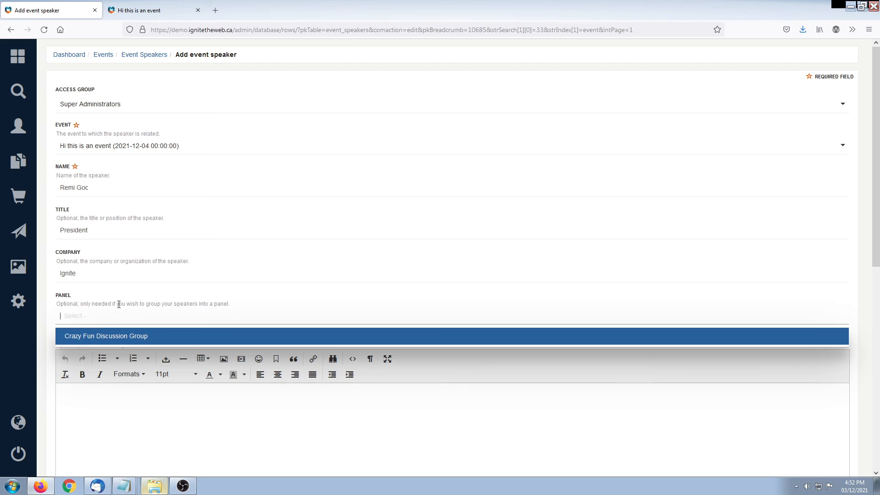
drag(118, 304, 133, 315)
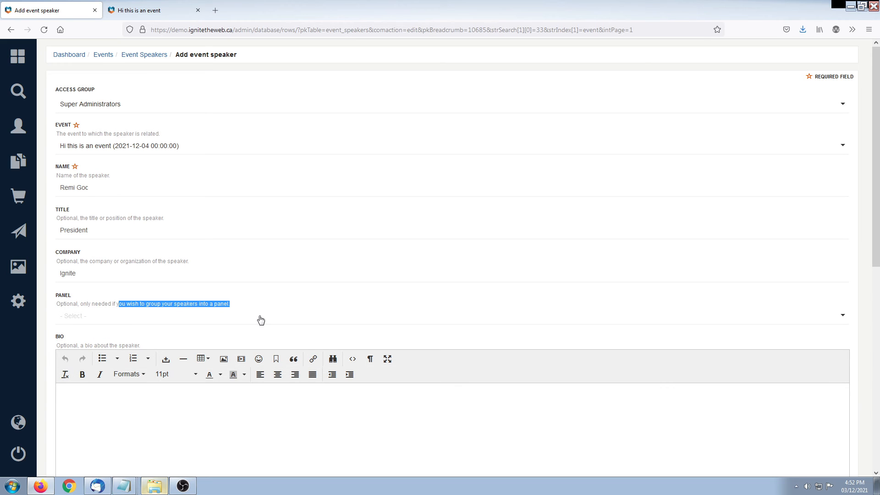
click(215, 394)
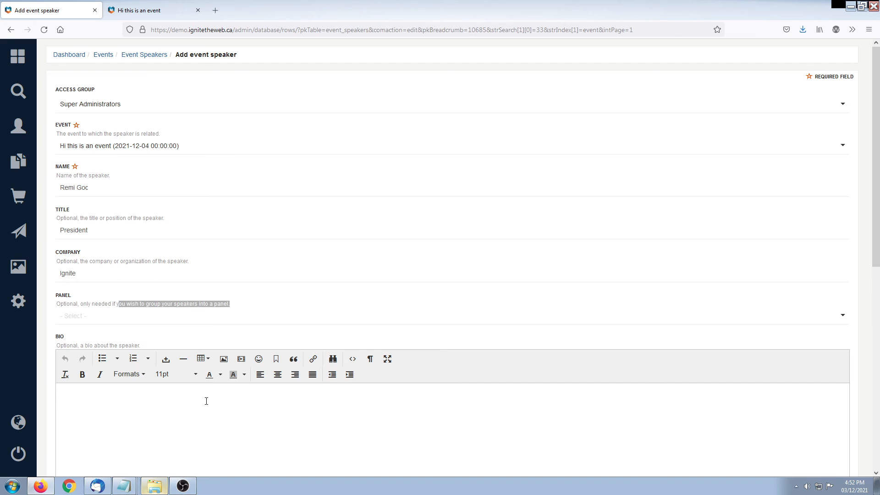
text(Here is some dude.)
Attach IMG_4475.jpg as the speaker's photo, set Visible to Yes, and save the speaker
scroll(189, 413, down, 7)
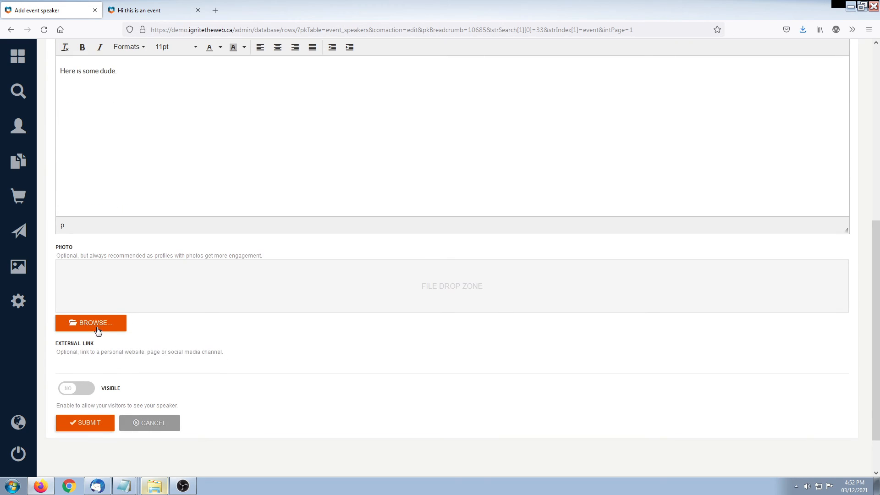
click(73, 322)
drag(581, 158, 578, 224)
double_click(298, 204)
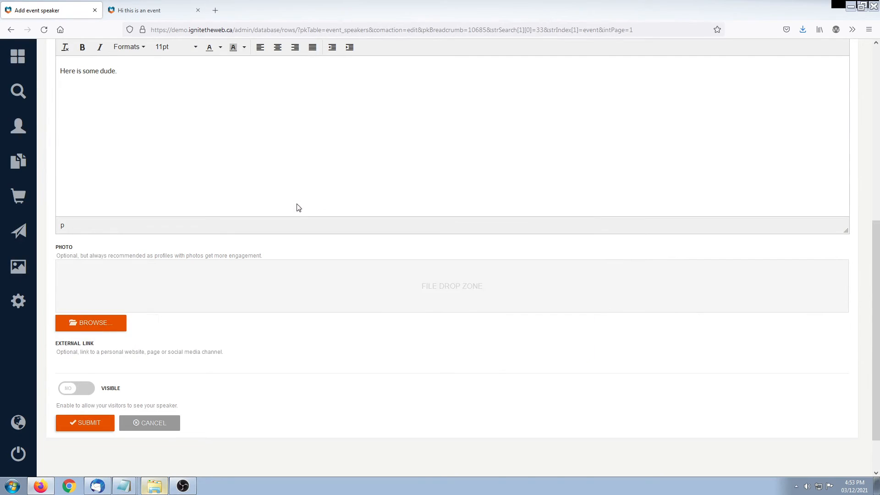
scroll(376, 393, down, 2)
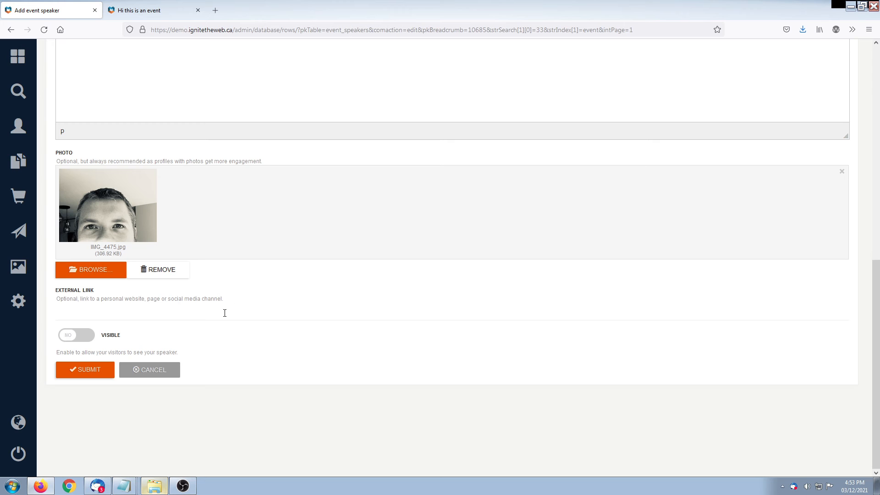
click(72, 336)
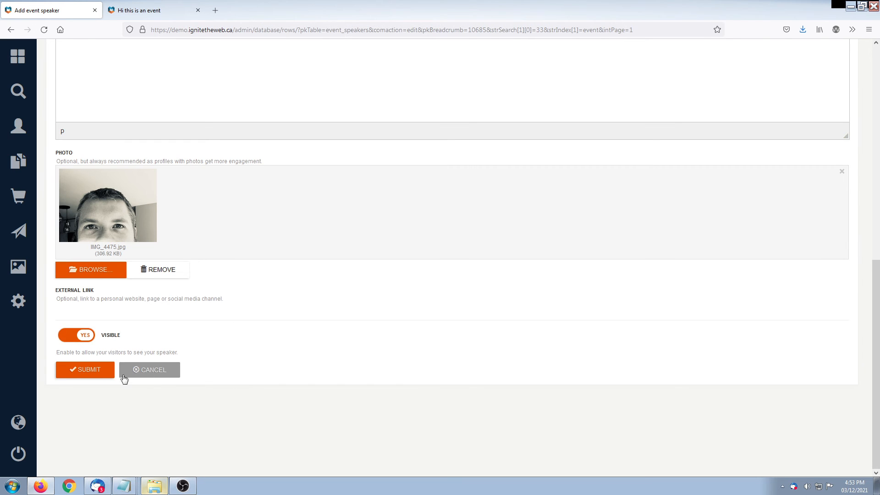
click(88, 370)
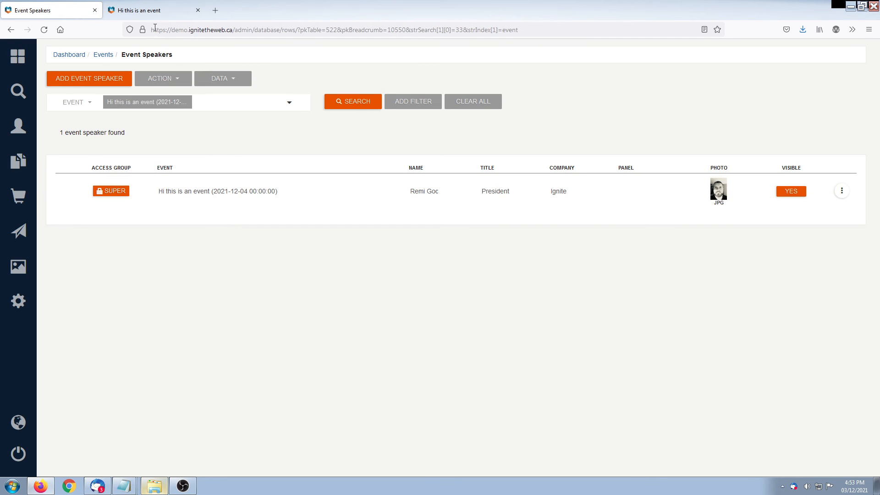
Reload the public event page and open the speaker's profile pop-up to check the bio
click(154, 11)
key(F5)
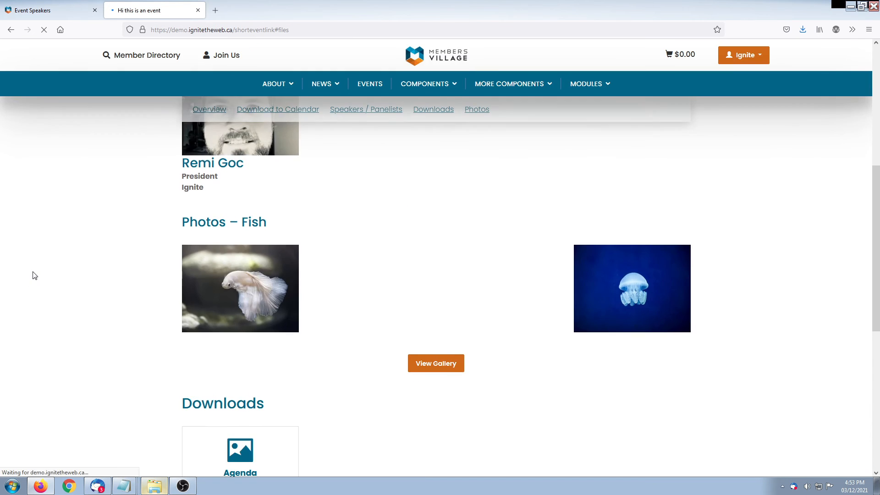
drag(178, 194, 404, 192)
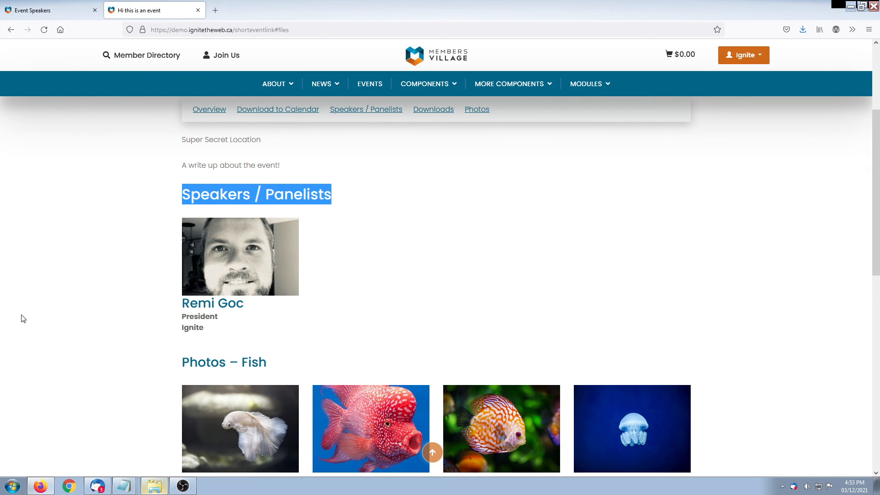
click(183, 304)
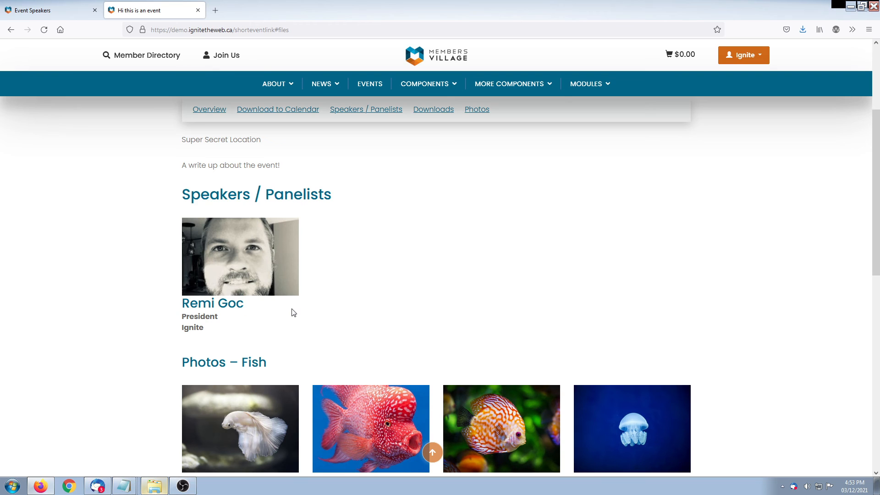
click(258, 253)
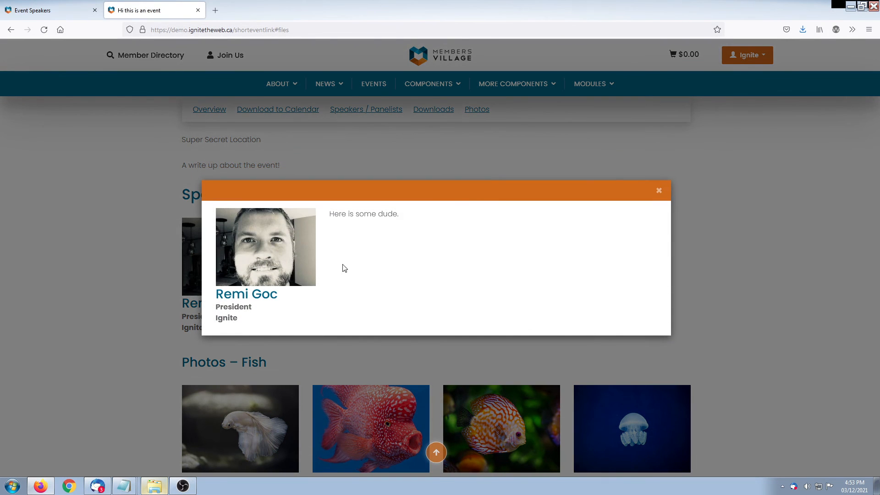
drag(333, 214, 436, 222)
click(436, 222)
Edit the speaker to join the Crazy Fun Discussion Group panel and save
click(659, 191)
click(51, 11)
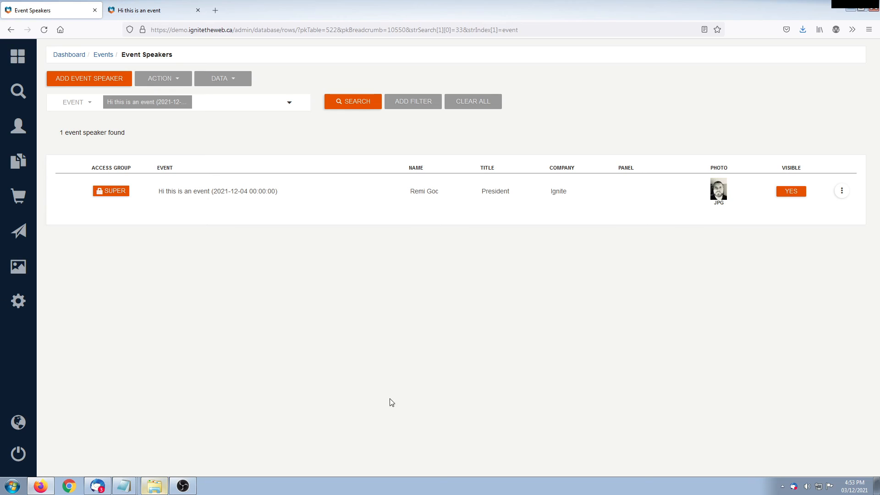
click(842, 191)
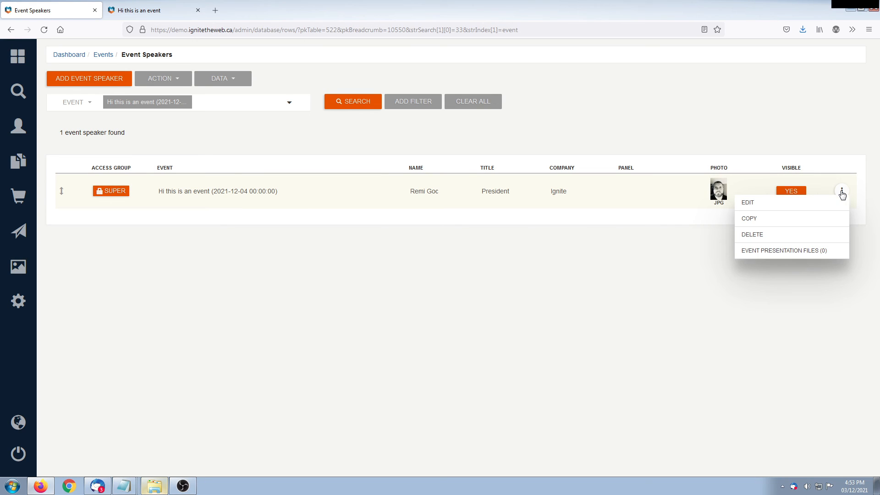
click(756, 207)
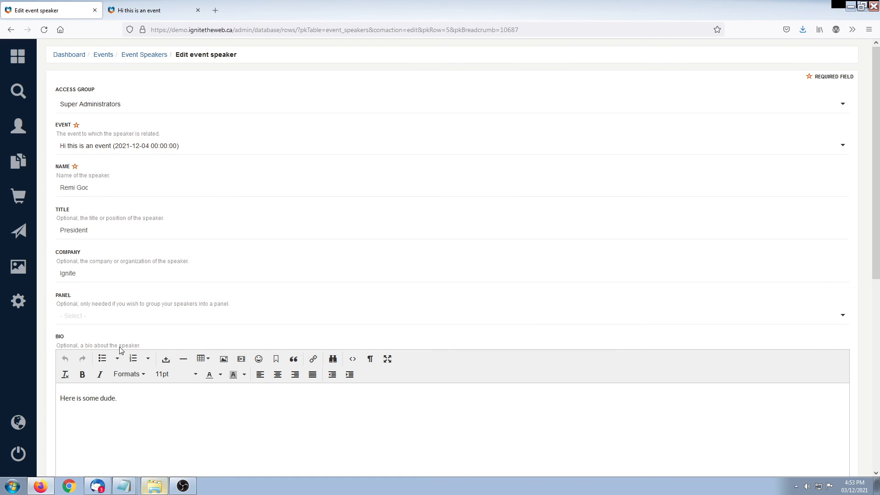
click(109, 319)
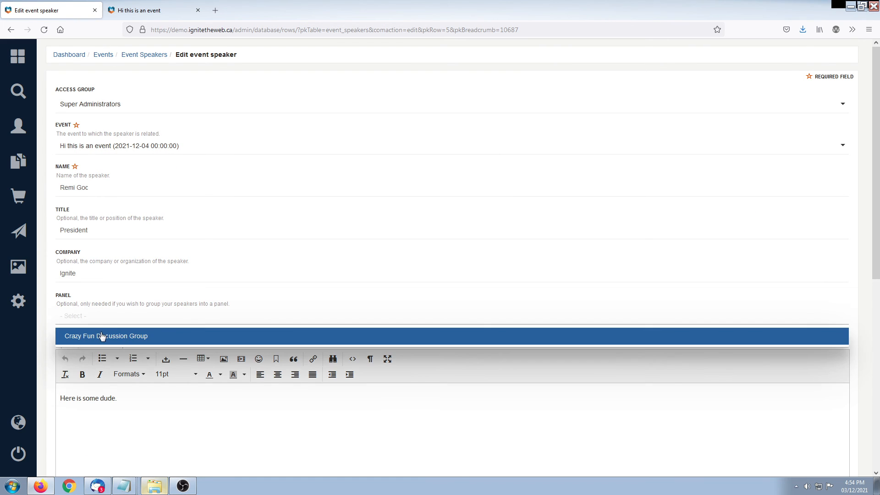
click(103, 335)
scroll(126, 400, down, 7)
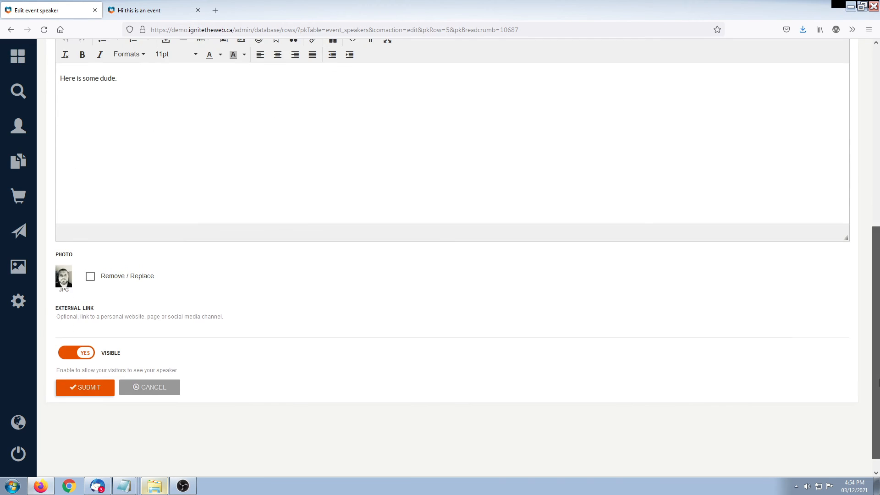
click(91, 389)
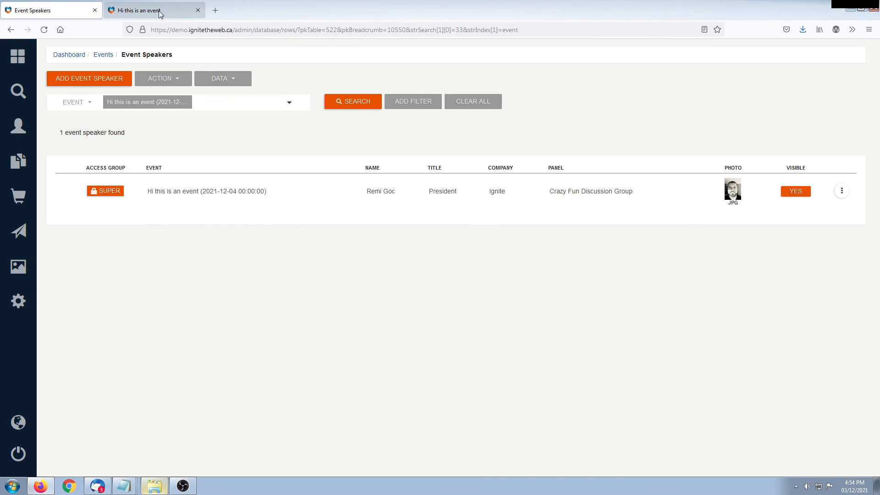
Reload the public event page to confirm the panel appears under Speakers / Panelists
click(161, 11)
key(F5)
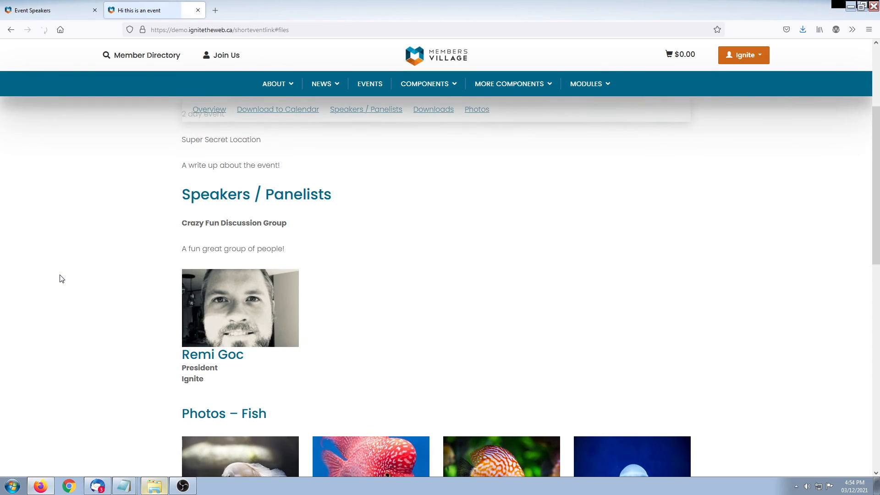
drag(179, 227, 369, 228)
click(28, 301)
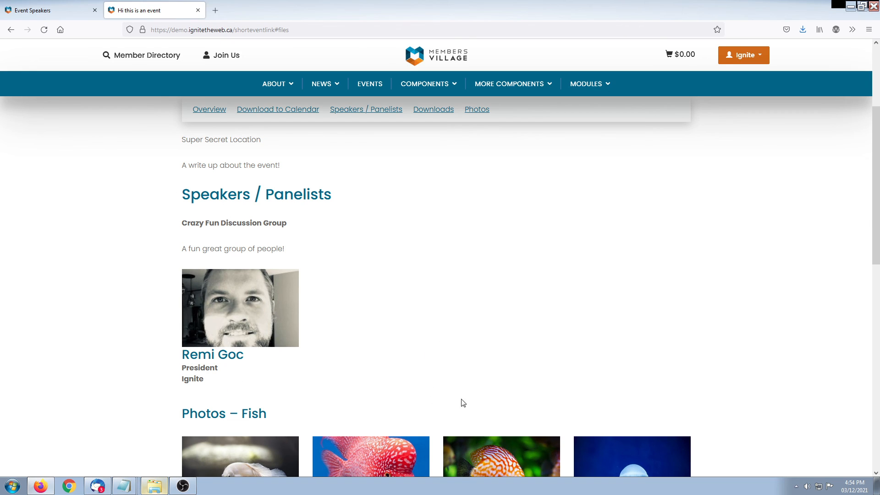
Open the admin summary for 'Hi this is an event' from the events list row menu
click(58, 10)
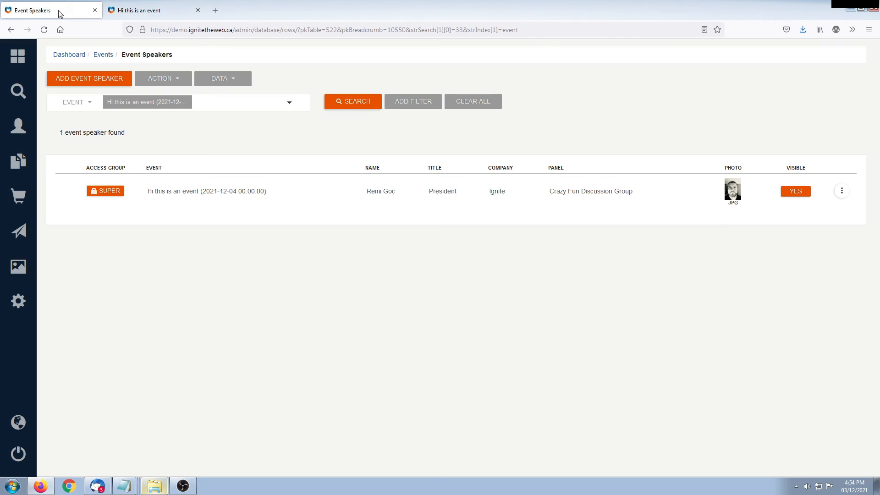
click(841, 192)
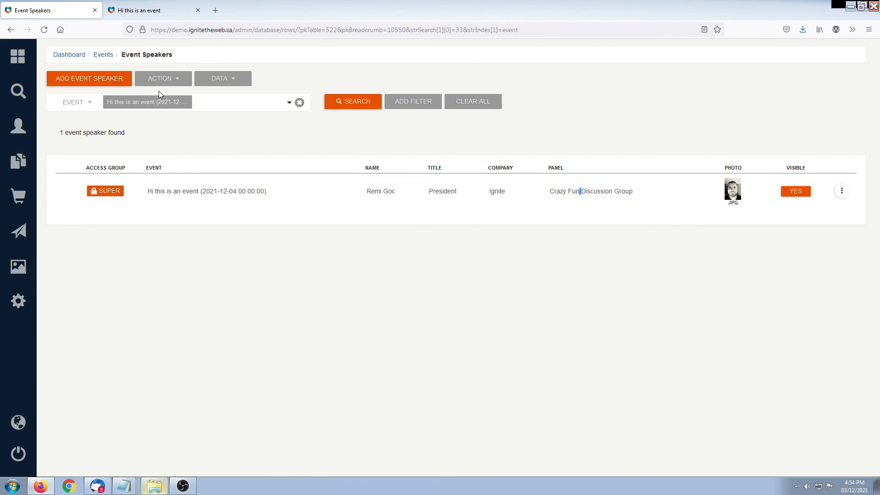
click(108, 54)
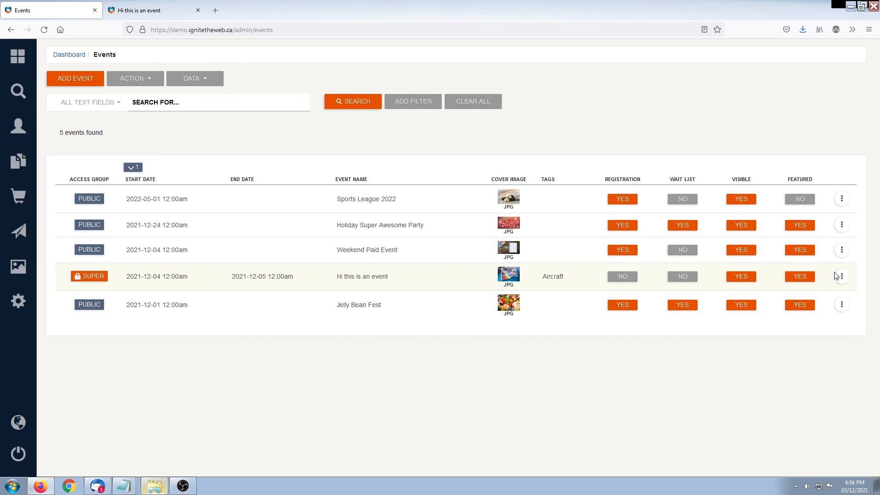
click(842, 276)
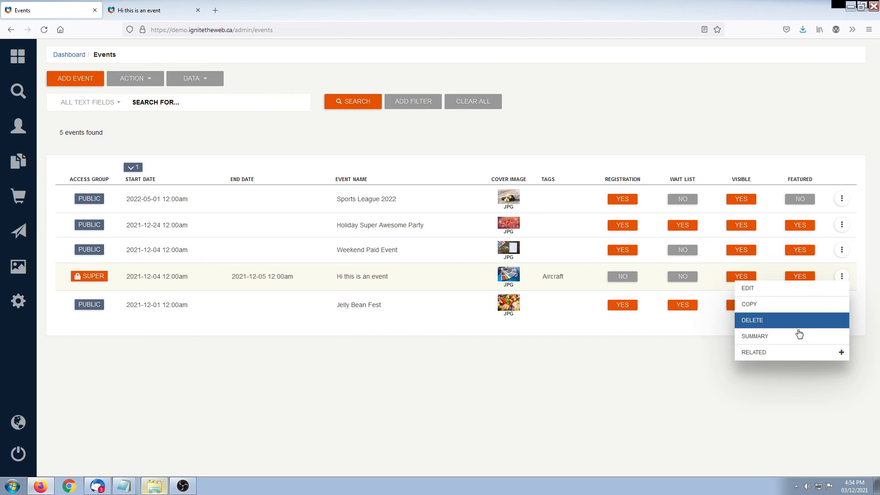
click(778, 353)
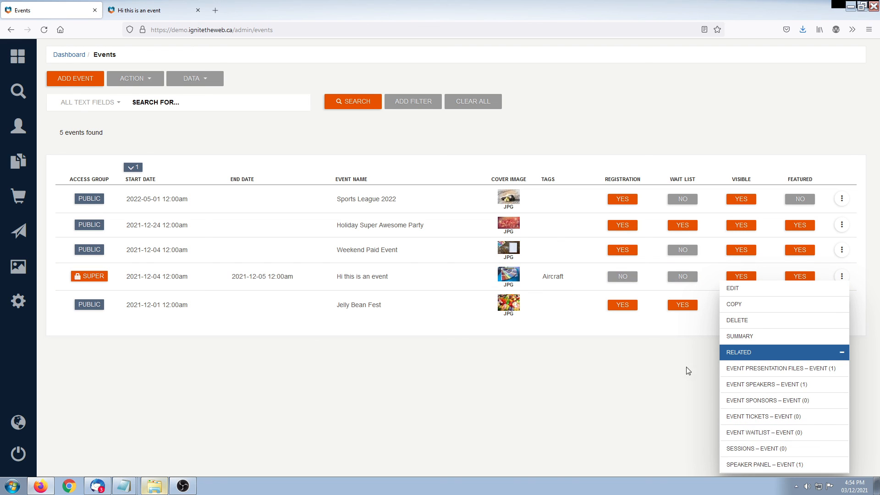
click(753, 337)
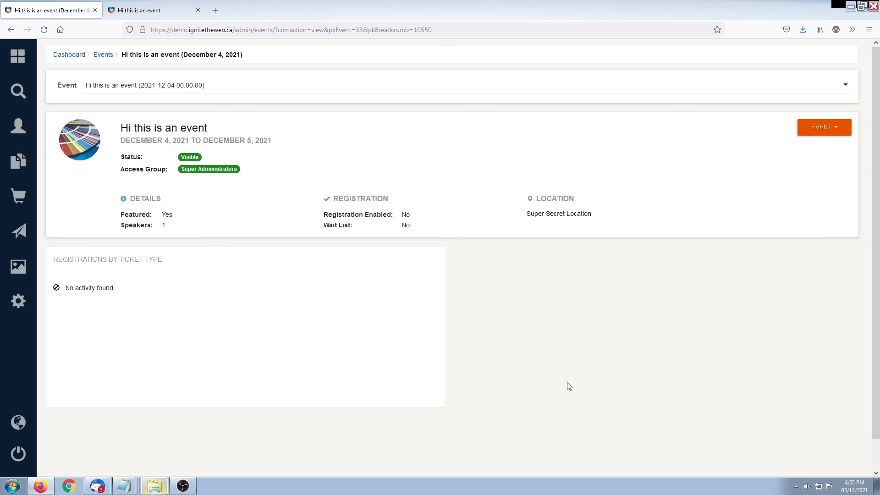
drag(73, 259, 192, 261)
click(192, 260)
click(827, 131)
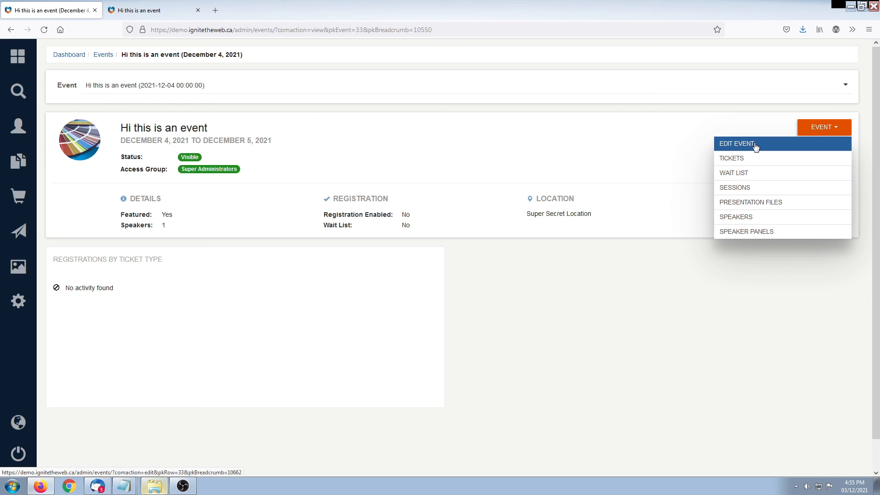
click(507, 141)
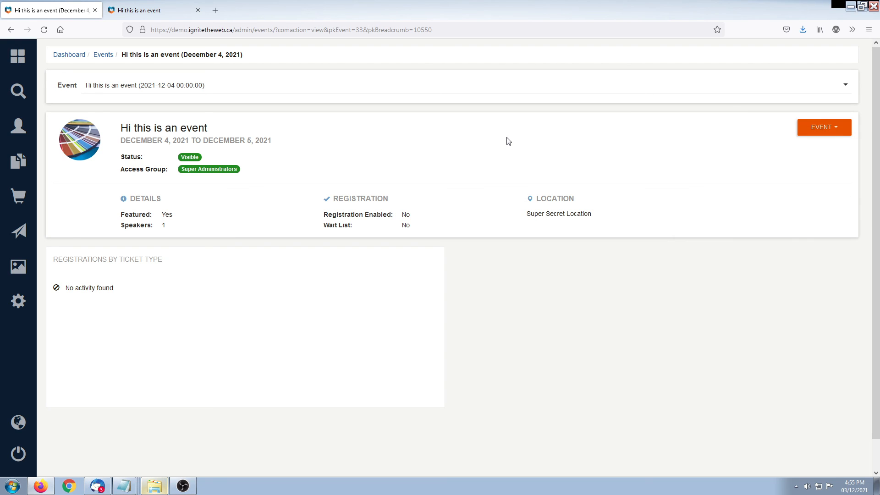